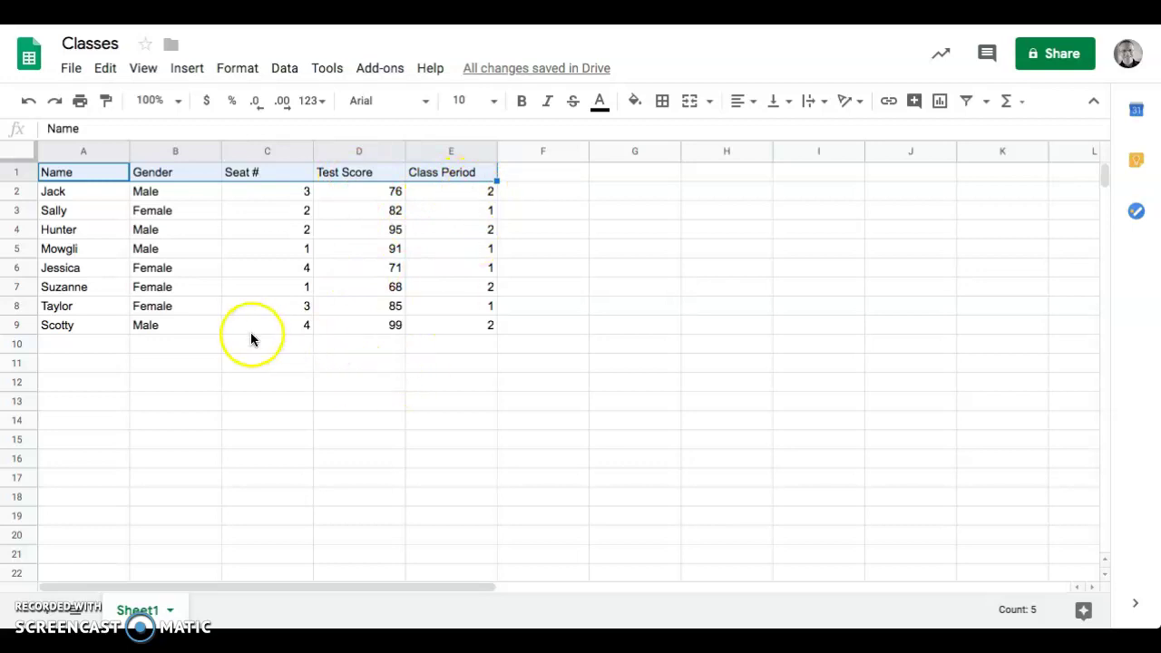
pyautogui.moveTo(86, 153); pyautogui.dragTo(21, 254)
pyautogui.click(16, 176)
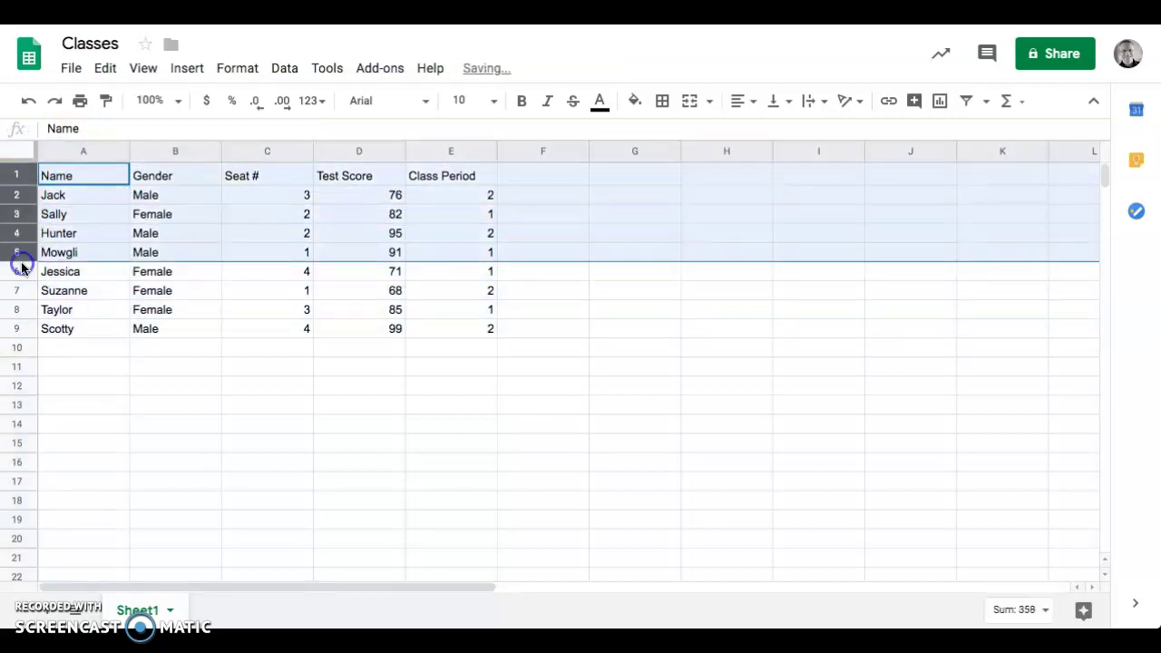
pyautogui.click(123, 349)
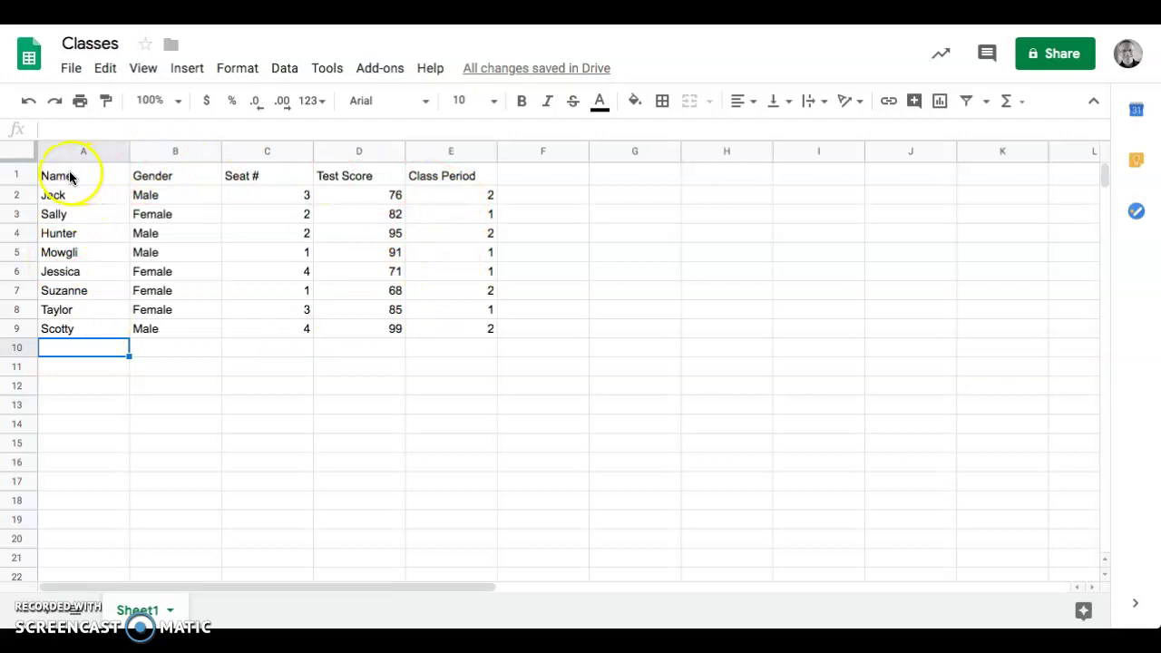
# Make the header cells A1:E1 bold and set their font size to 11
pyautogui.moveTo(70, 175); pyautogui.dragTo(158, 172)
pyautogui.moveTo(444, 154); pyautogui.dragTo(450, 177)
pyautogui.click(524, 101)
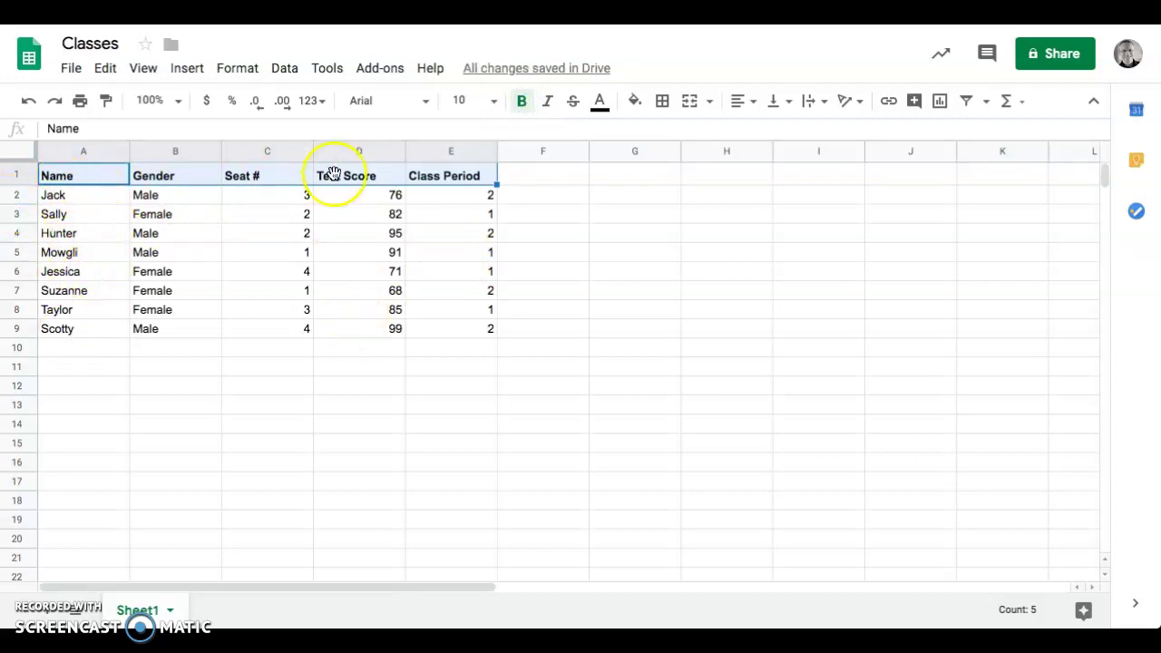
pyautogui.click(495, 101)
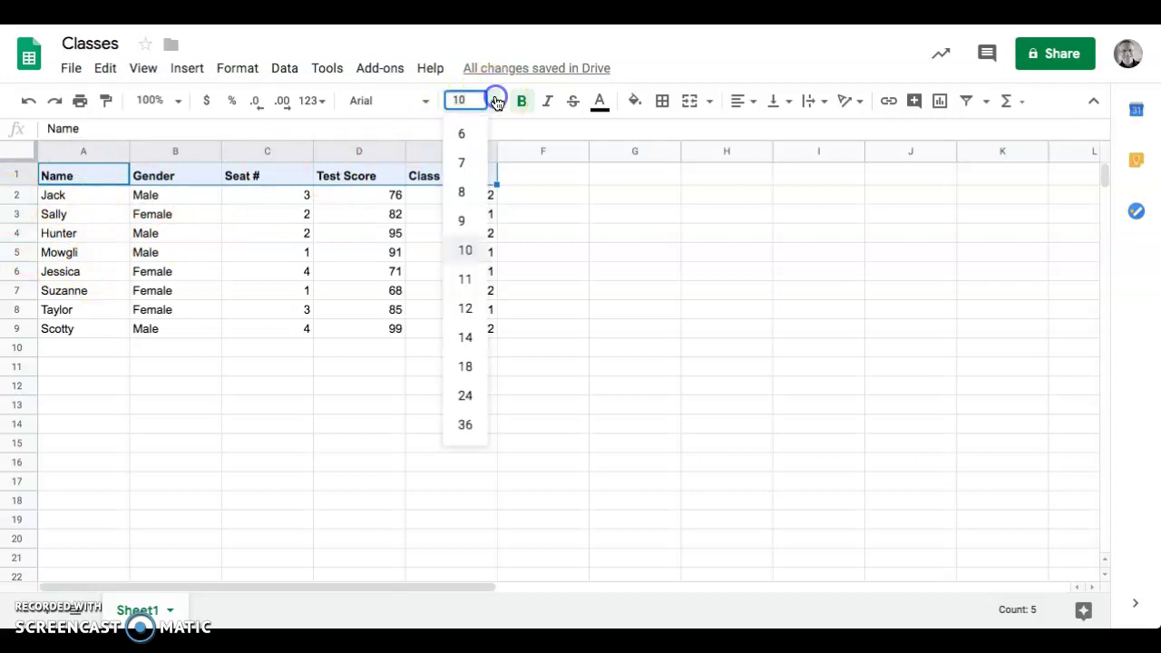
pyautogui.click(465, 310)
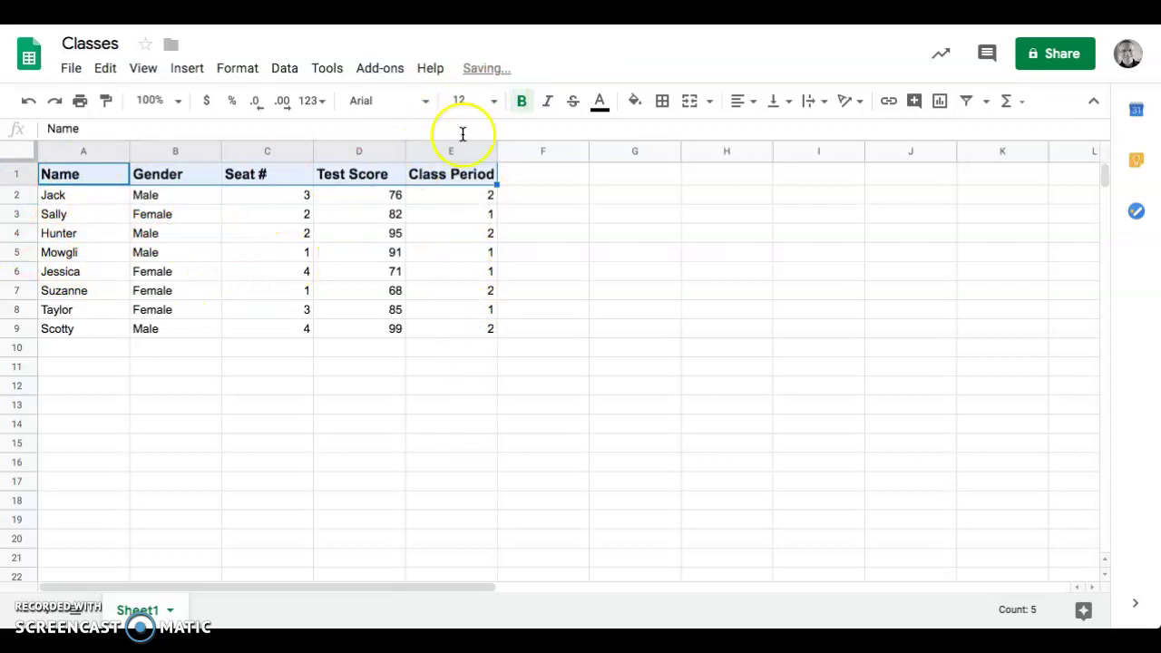
pyautogui.click(490, 107)
pyautogui.click(459, 280)
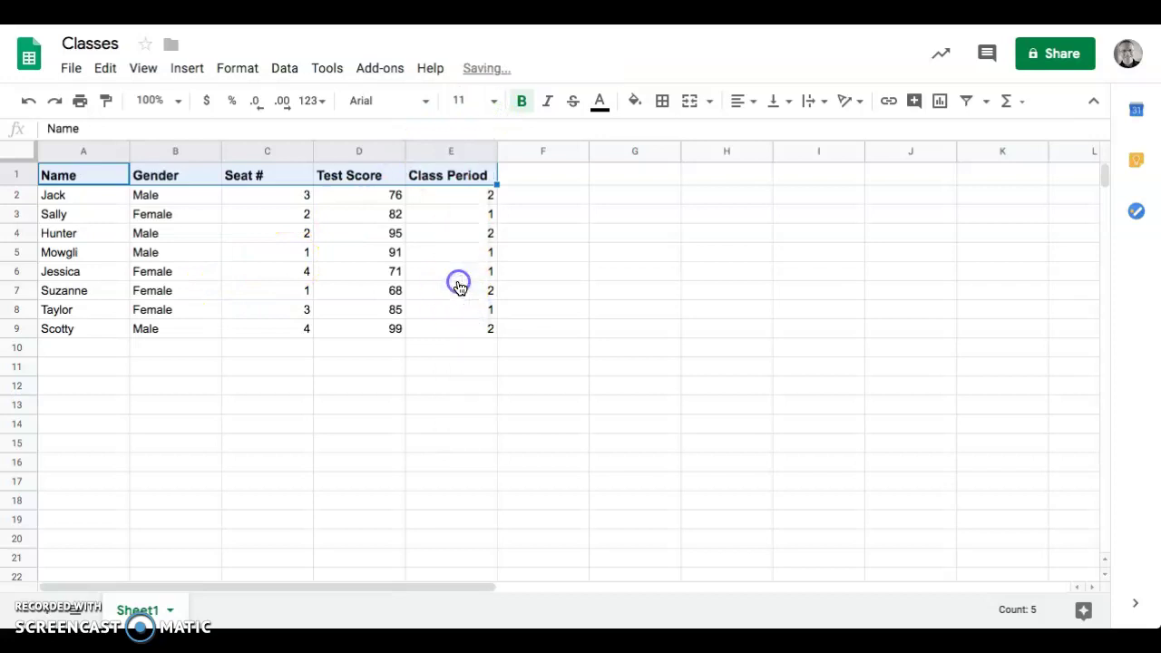
pyautogui.click(277, 254)
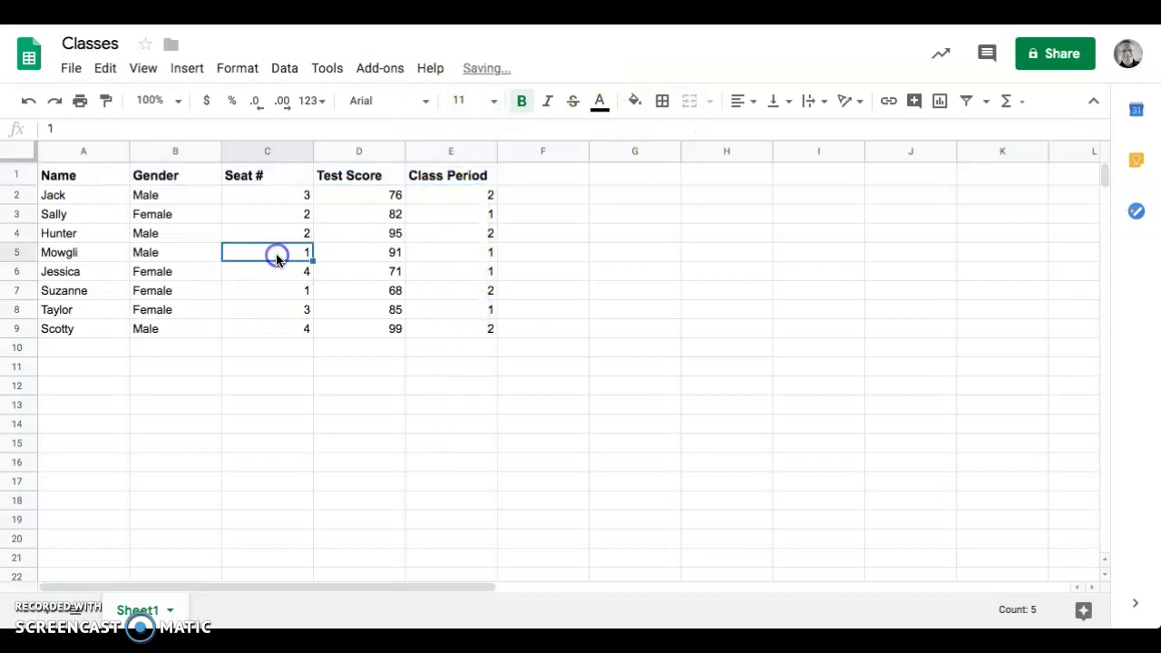
# Center-align the contents of all cells in the sheet horizontally
pyautogui.moveTo(69, 176); pyautogui.dragTo(459, 332)
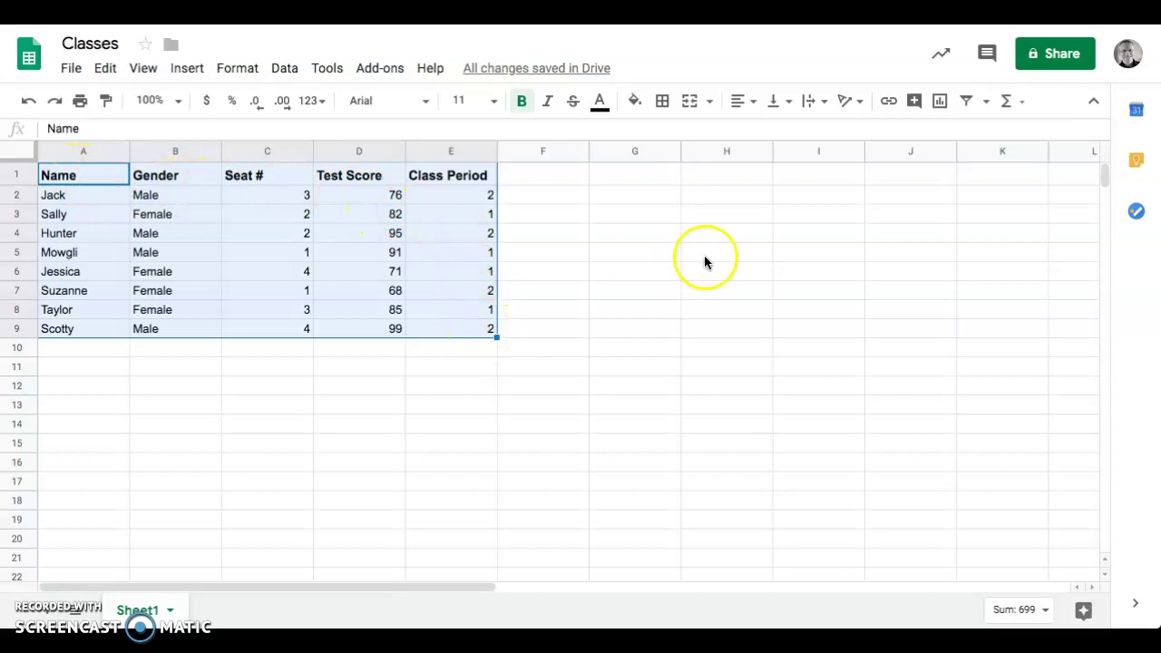
pyautogui.click(13, 152)
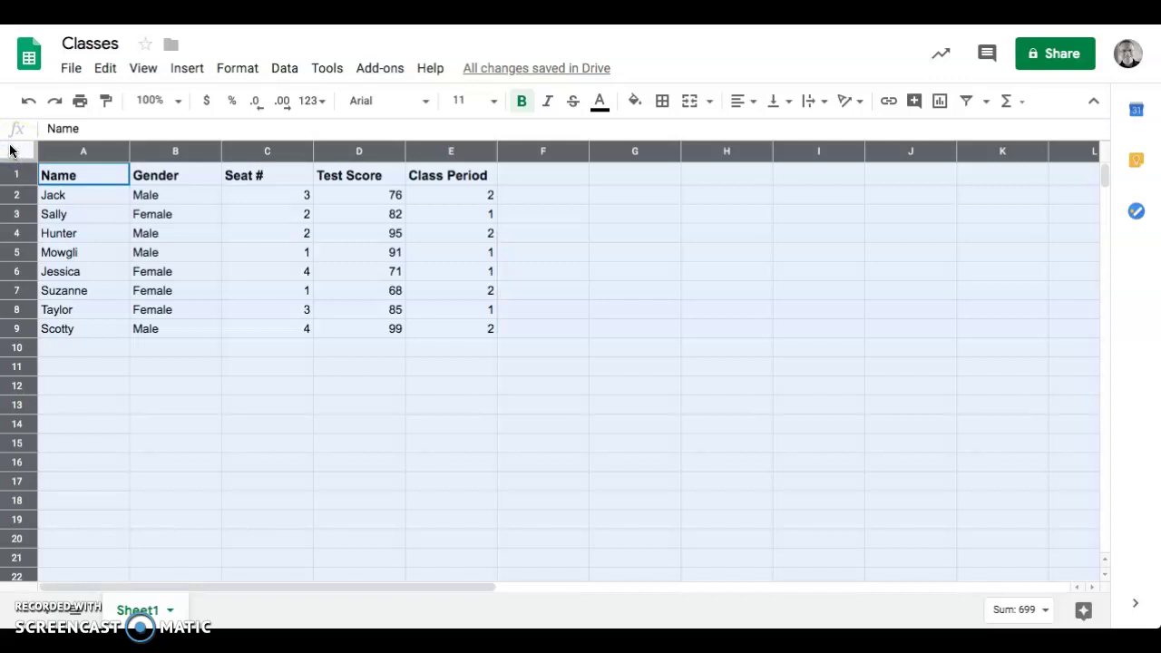
pyautogui.click(744, 104)
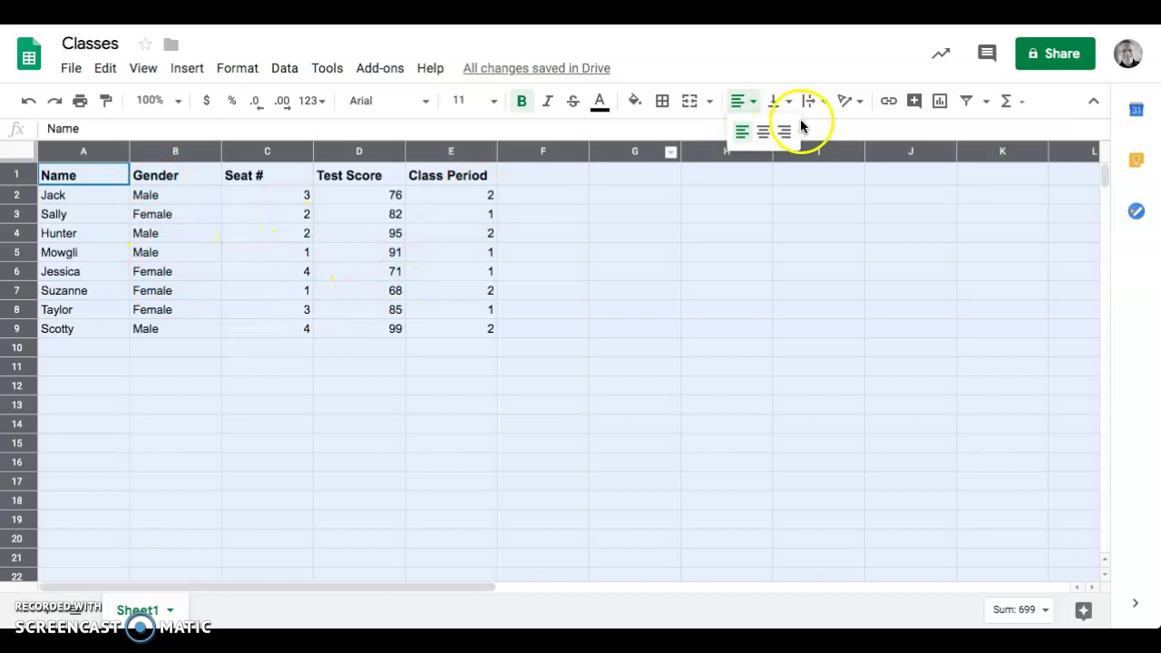
pyautogui.click(764, 131)
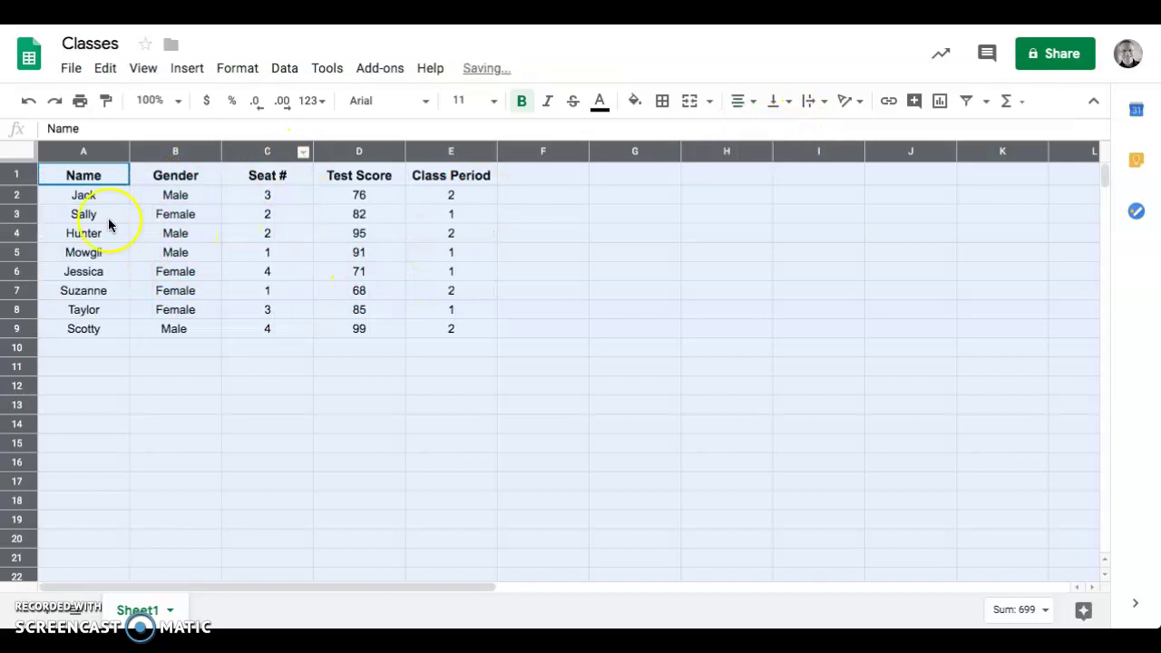
pyautogui.click(209, 252)
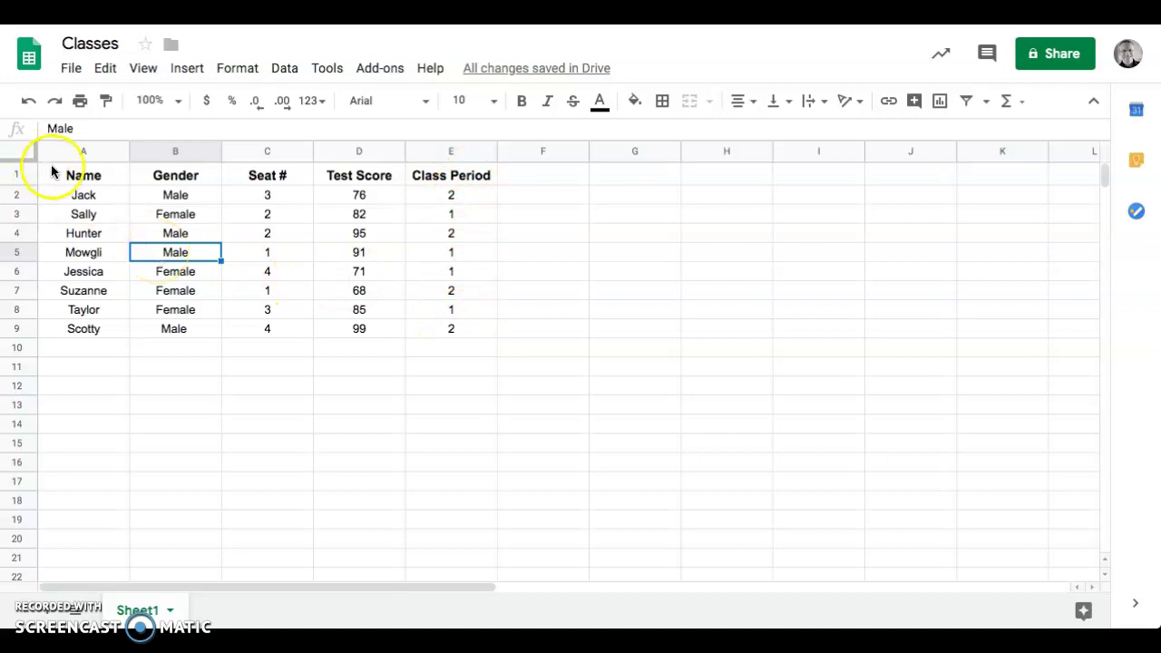
# Sort the student data in A2:E9, without the header row, by Column E (Class Period) in A → Z order
pyautogui.moveTo(76, 175)
pyautogui.mouseDown()
pyautogui.moveTo(405, 248)
pyautogui.moveTo(435, 330)
pyautogui.mouseUp()
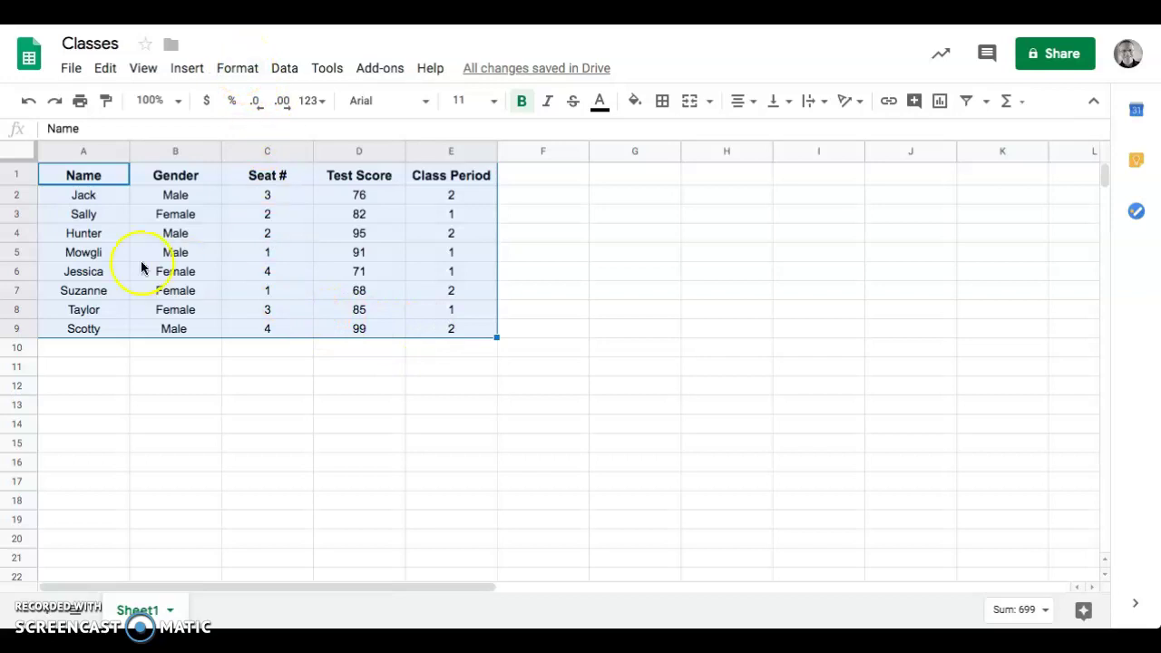
pyautogui.click(154, 233)
pyautogui.click(104, 198)
pyautogui.moveTo(103, 196); pyautogui.dragTo(430, 329)
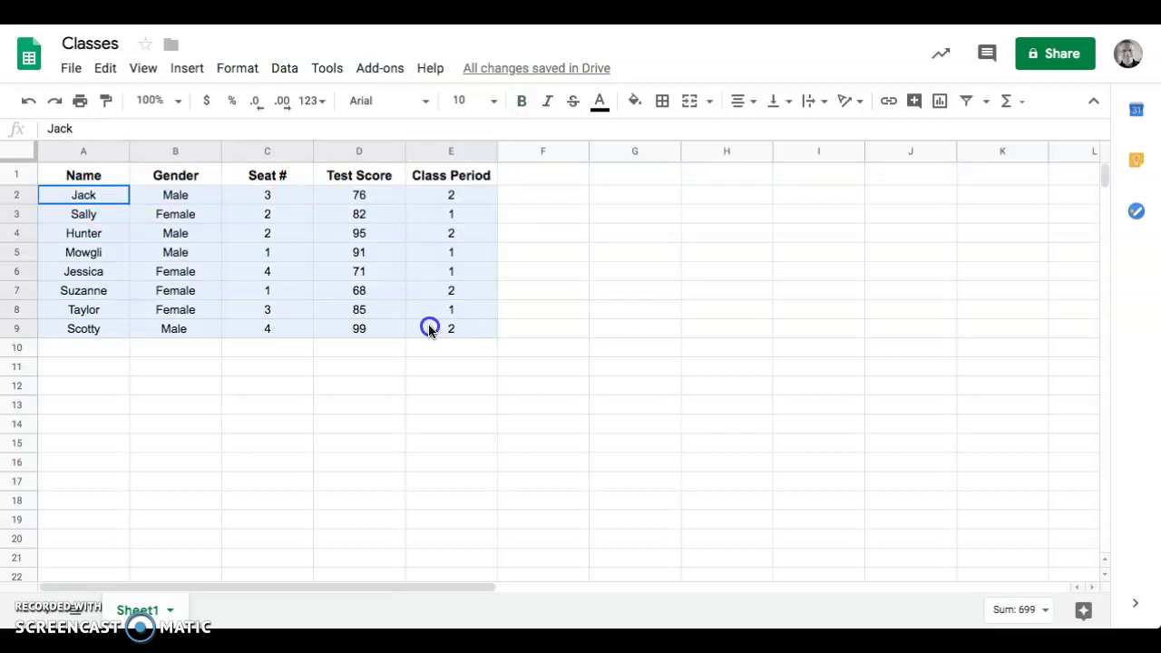
pyautogui.moveTo(430, 329); pyautogui.dragTo(430, 329)
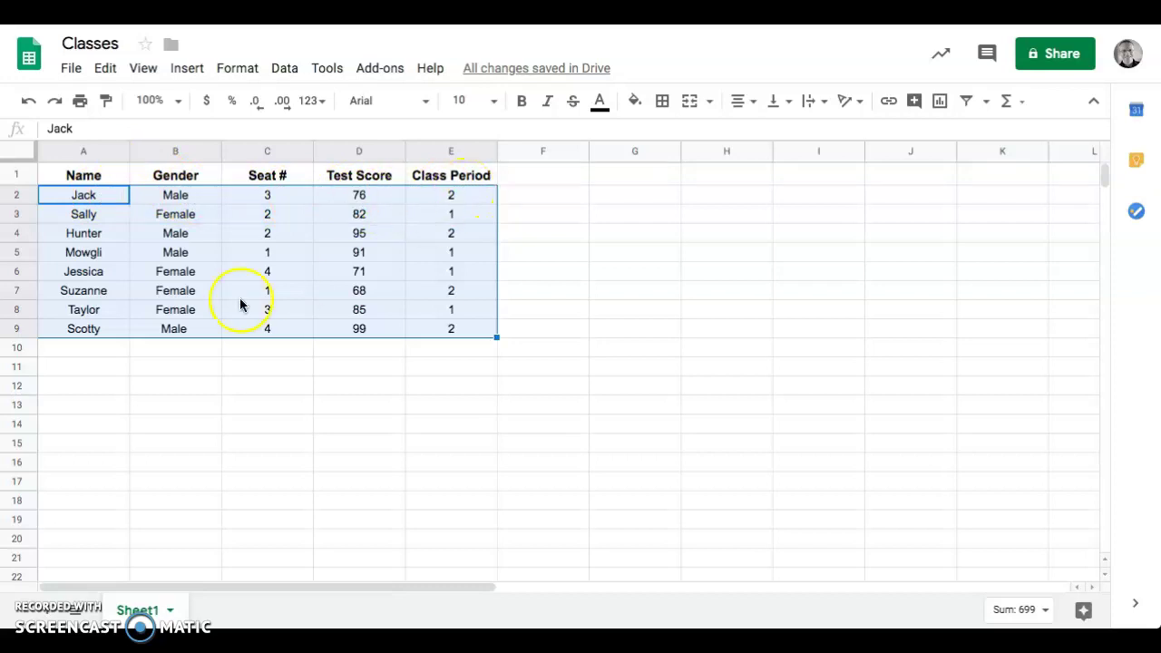
pyautogui.click(240, 69)
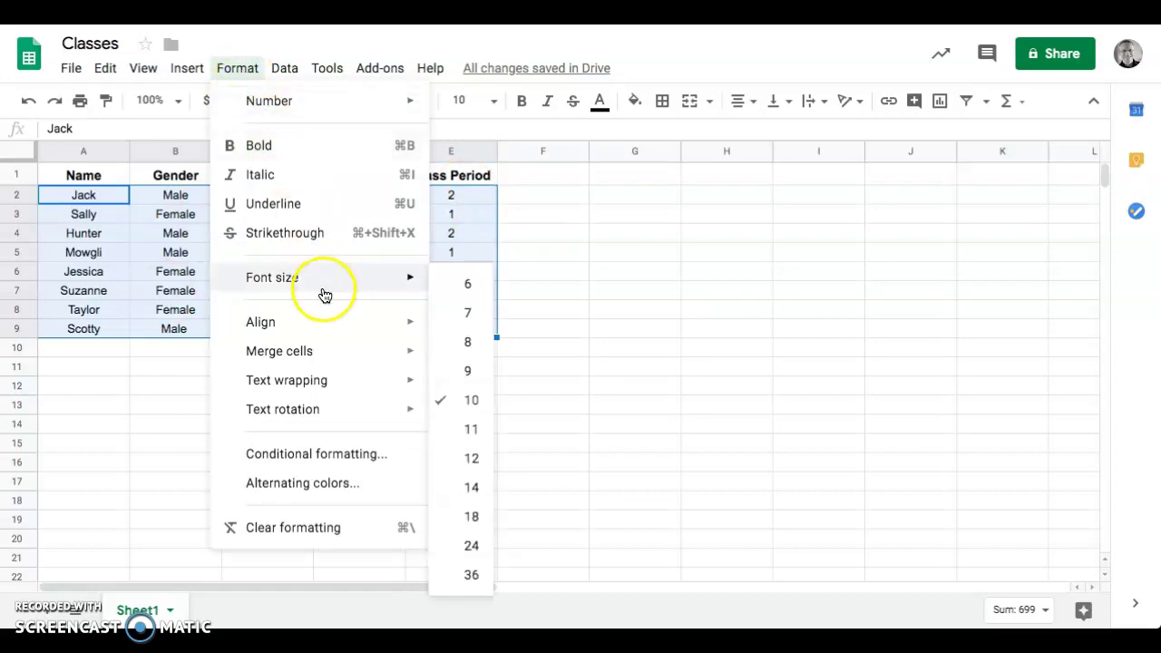
pyautogui.moveTo(329, 357)
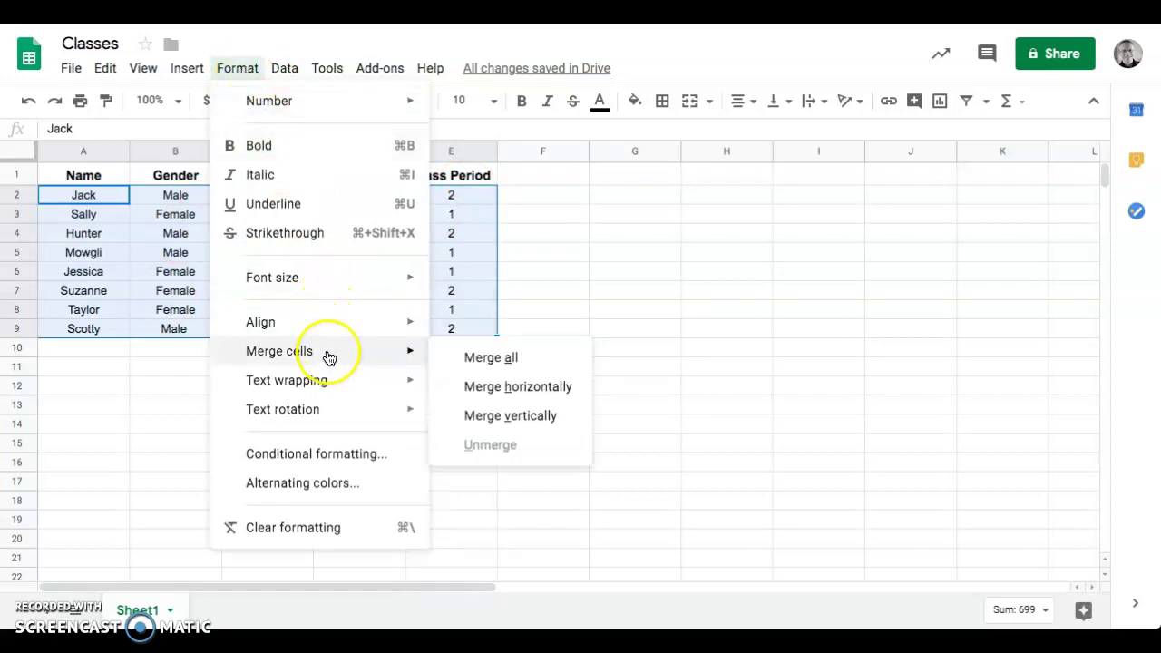
pyautogui.click(284, 70)
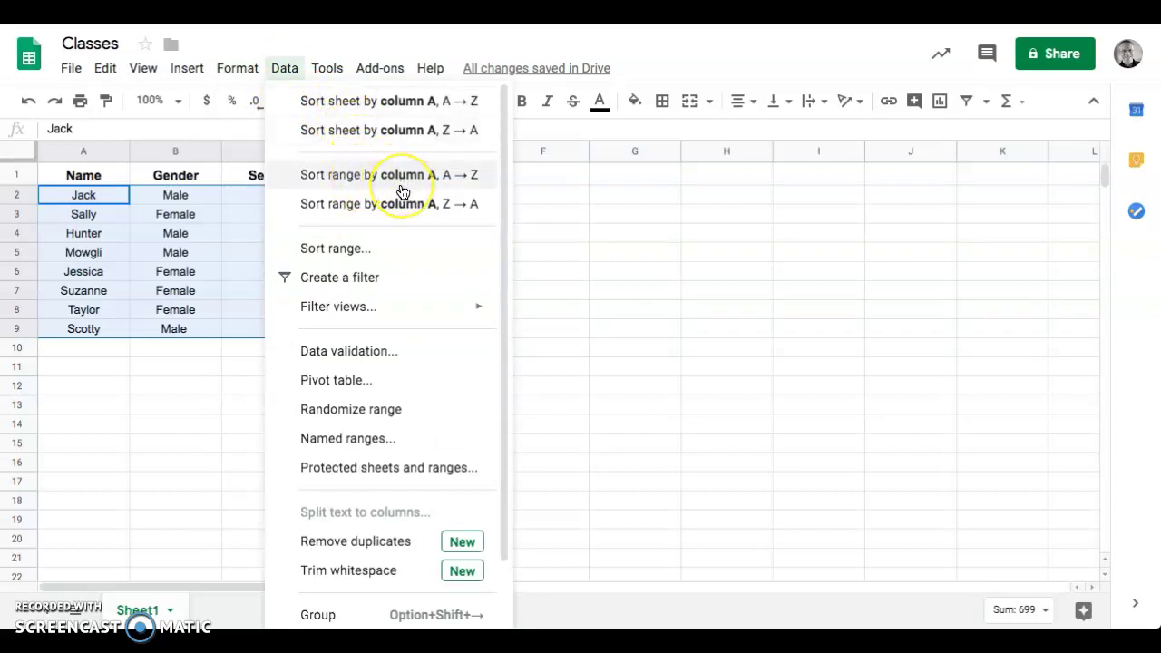
pyautogui.click(343, 252)
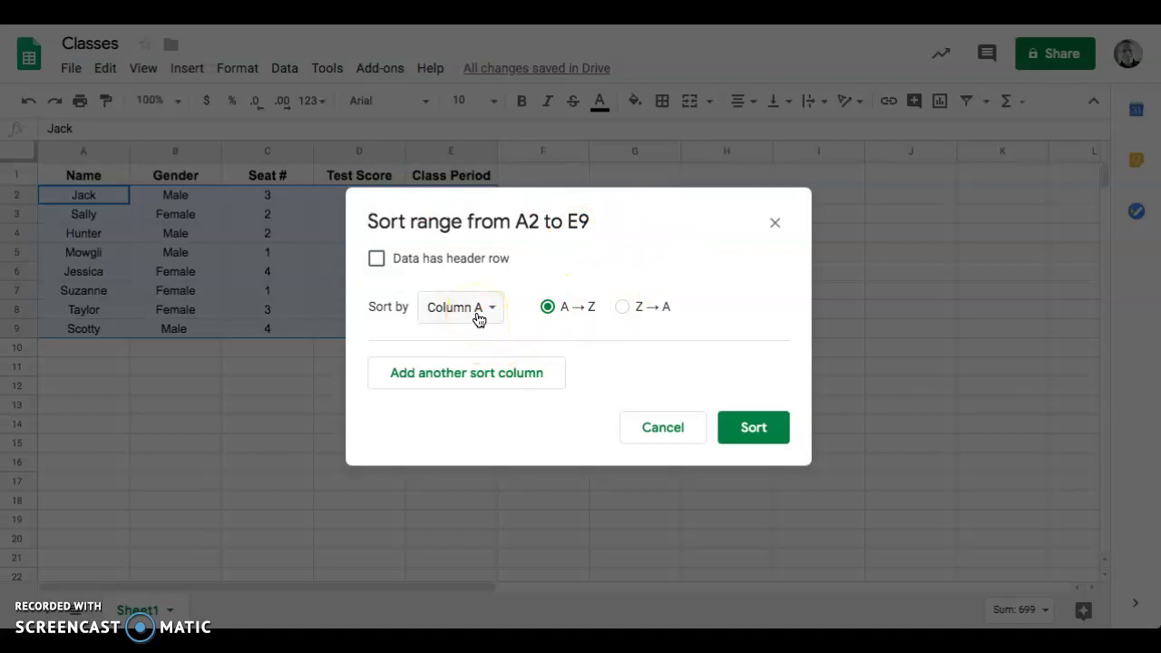
pyautogui.click(478, 319)
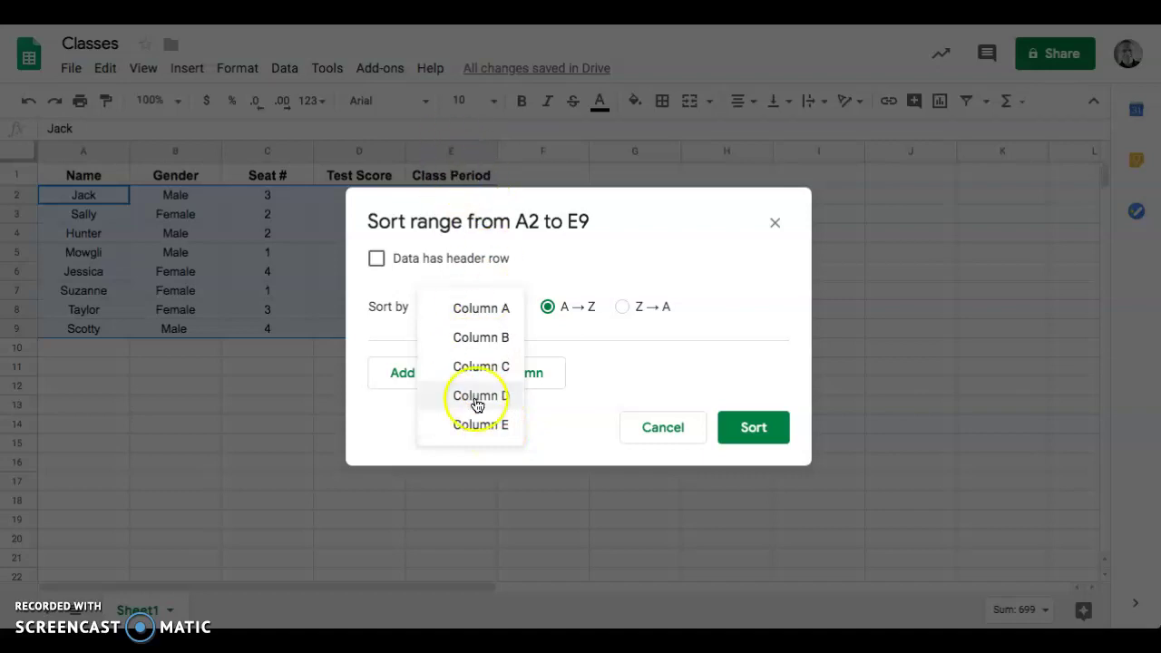
pyautogui.click(486, 426)
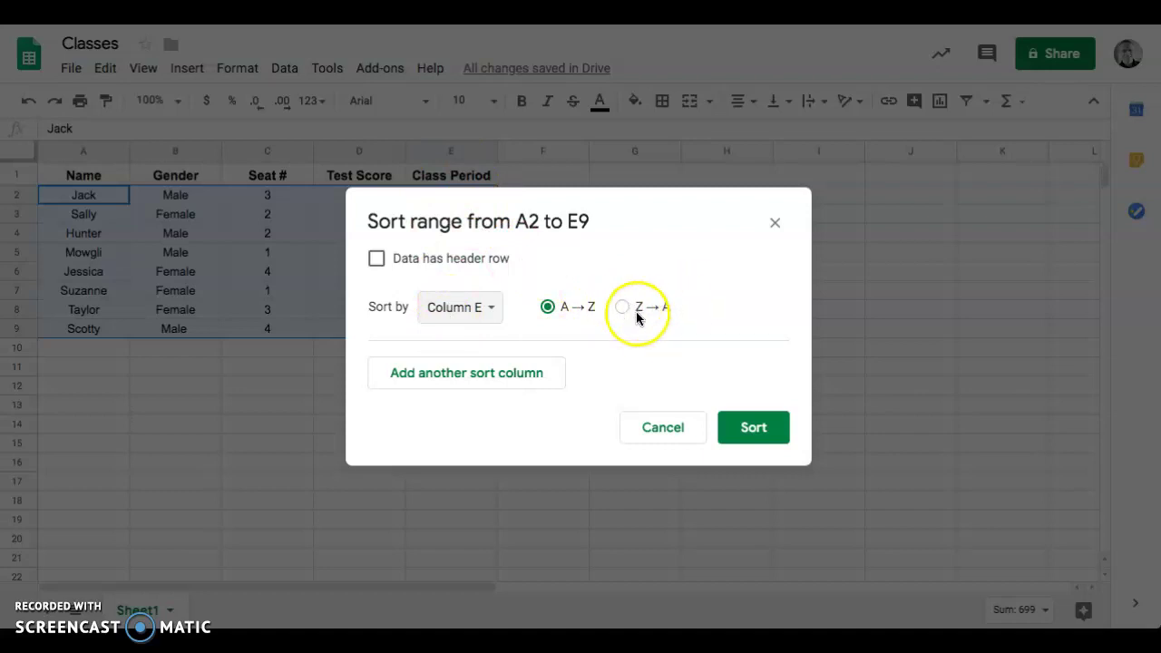
pyautogui.click(750, 426)
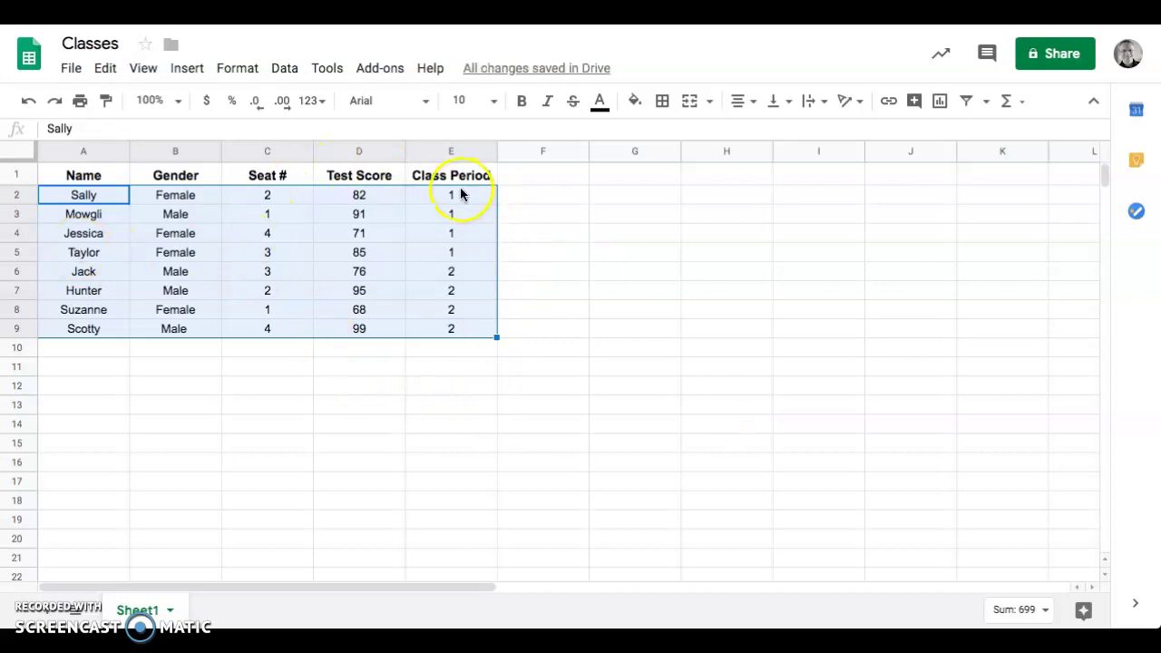
pyautogui.click(448, 310)
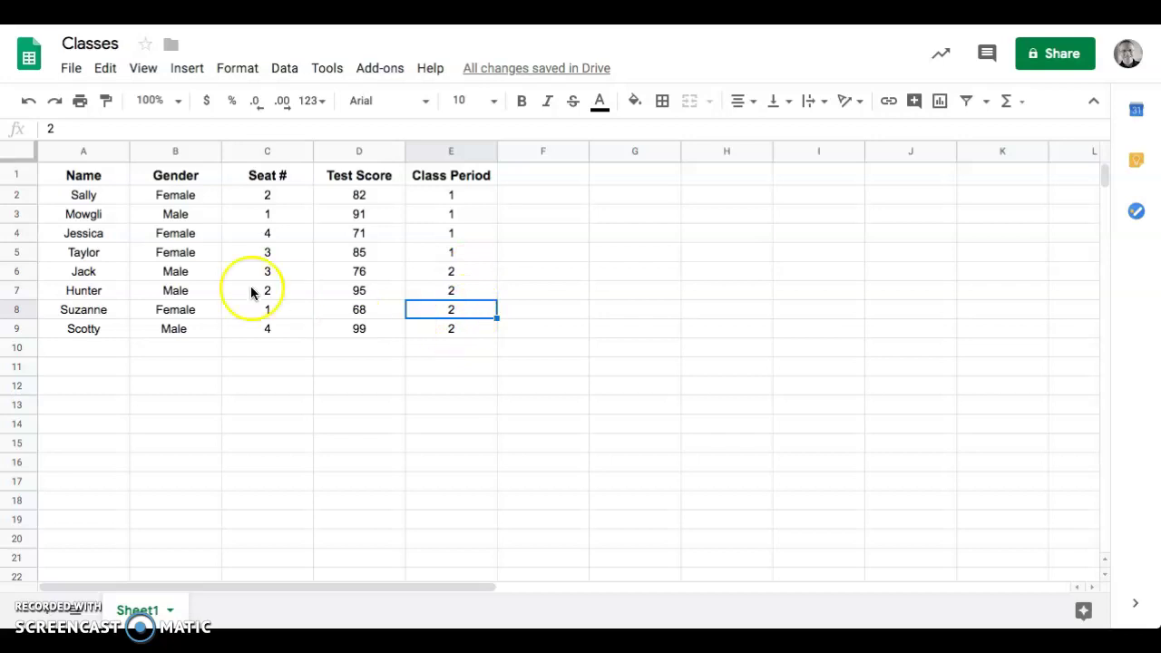
# Insert two blank rows at row 6, between the class period 1 students and the class period 2 students
pyautogui.click(18, 272)
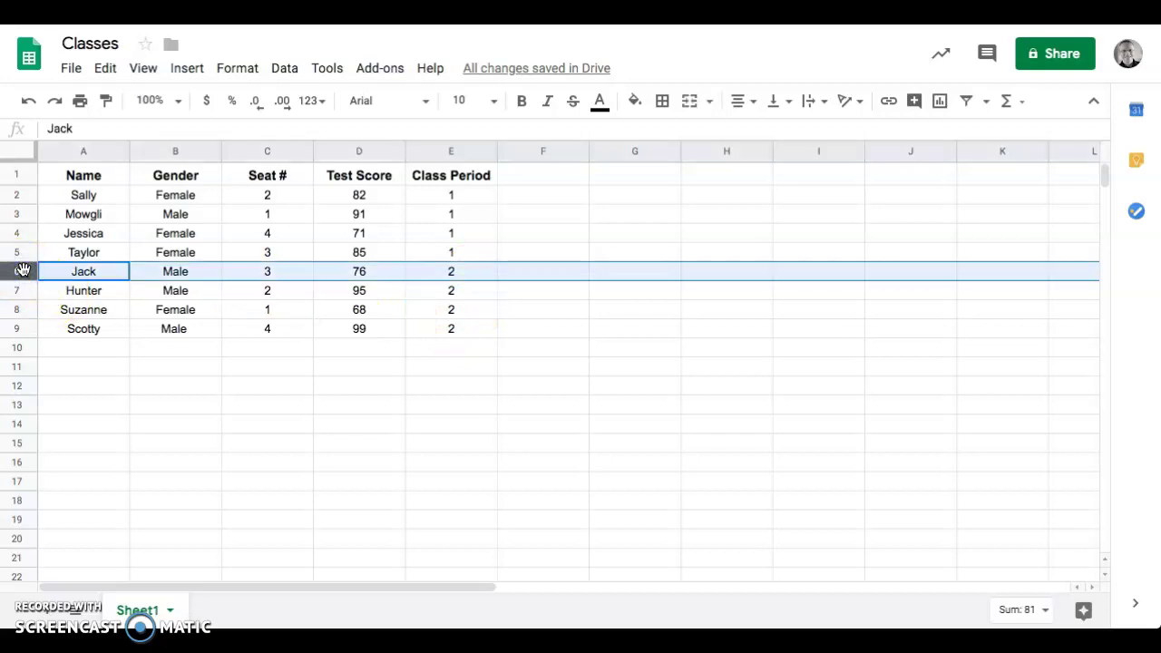
pyautogui.rightClick(22, 270)
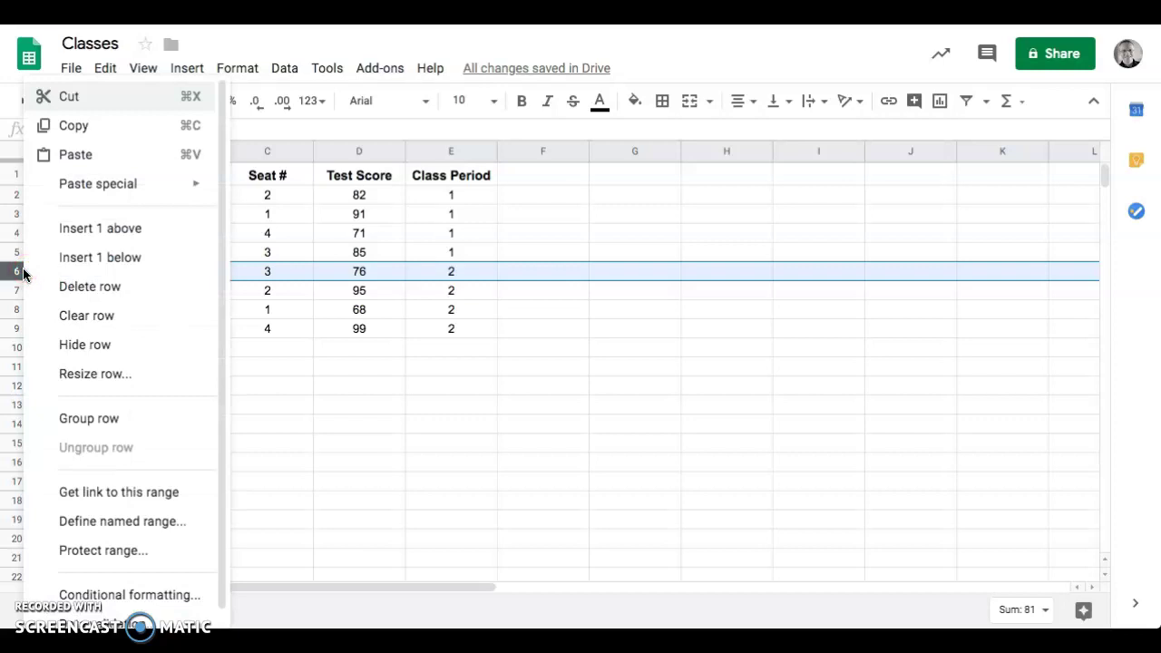
pyautogui.click(97, 233)
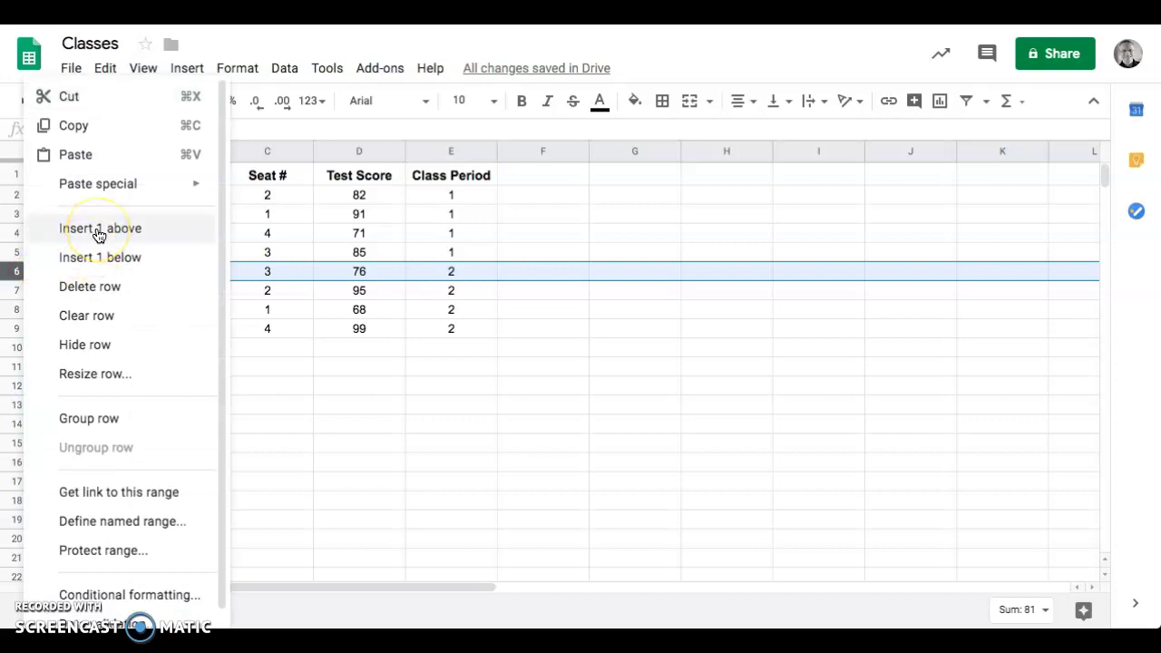
pyautogui.click(97, 234)
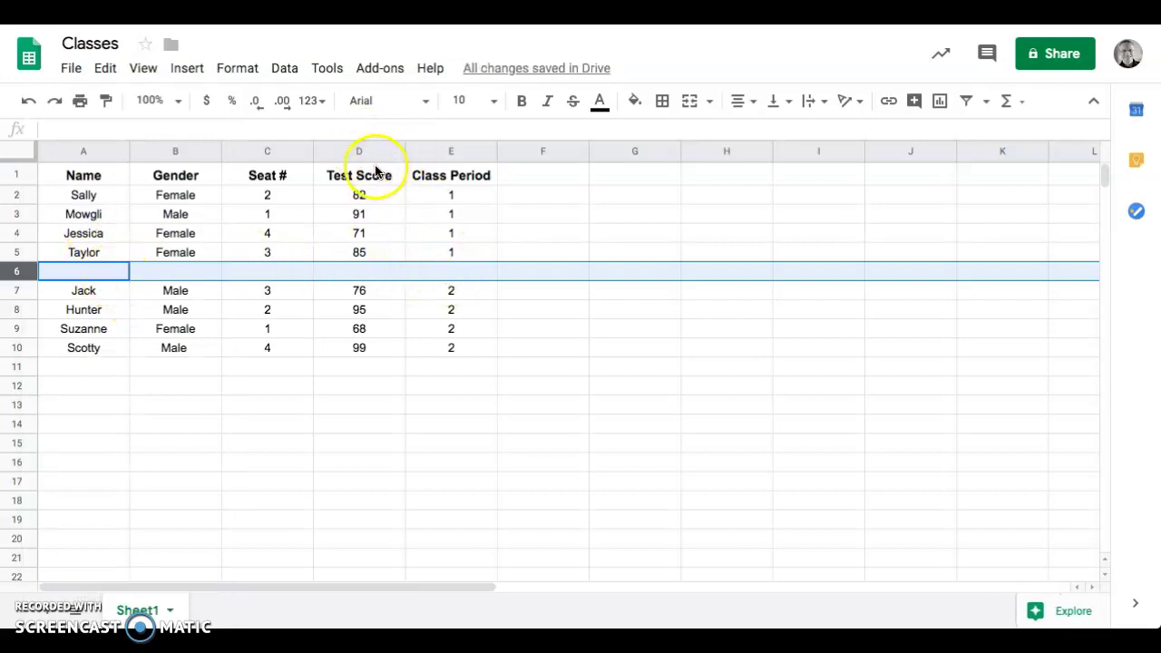
pyautogui.click(336, 273)
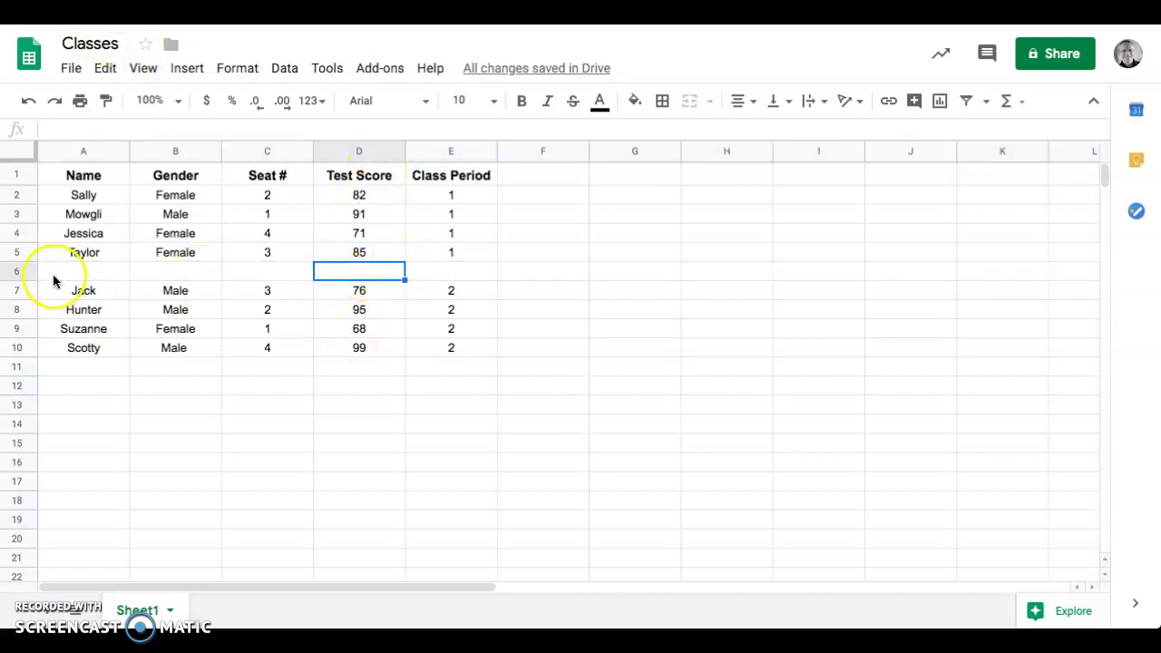
pyautogui.rightClick(15, 272)
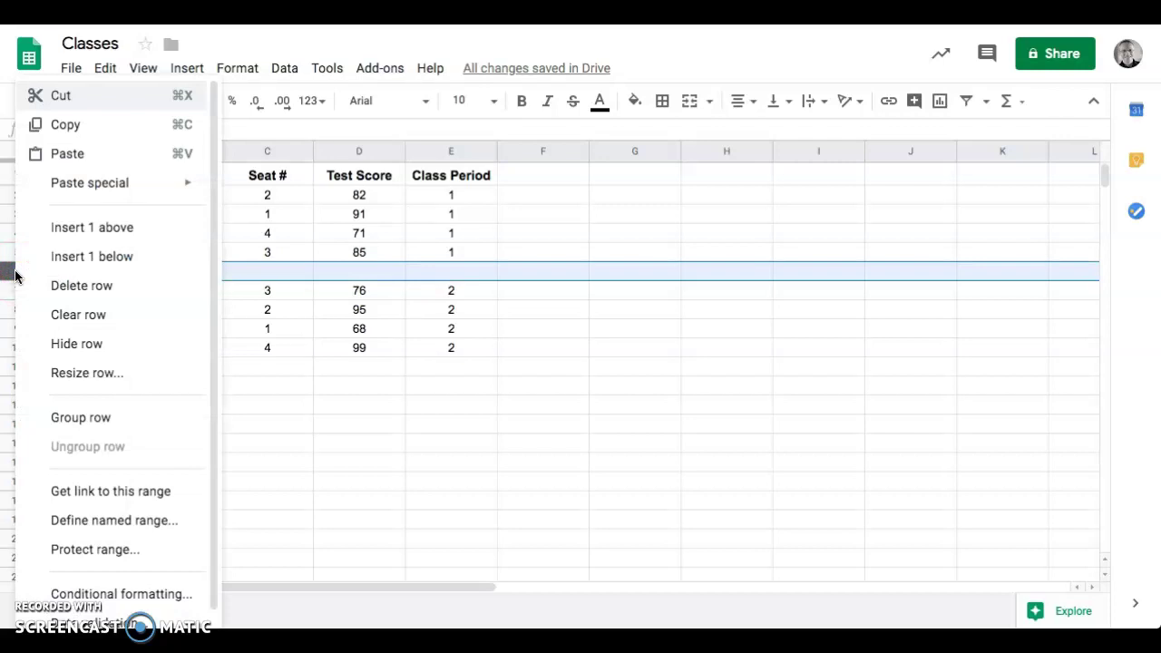
pyautogui.press('Escape')
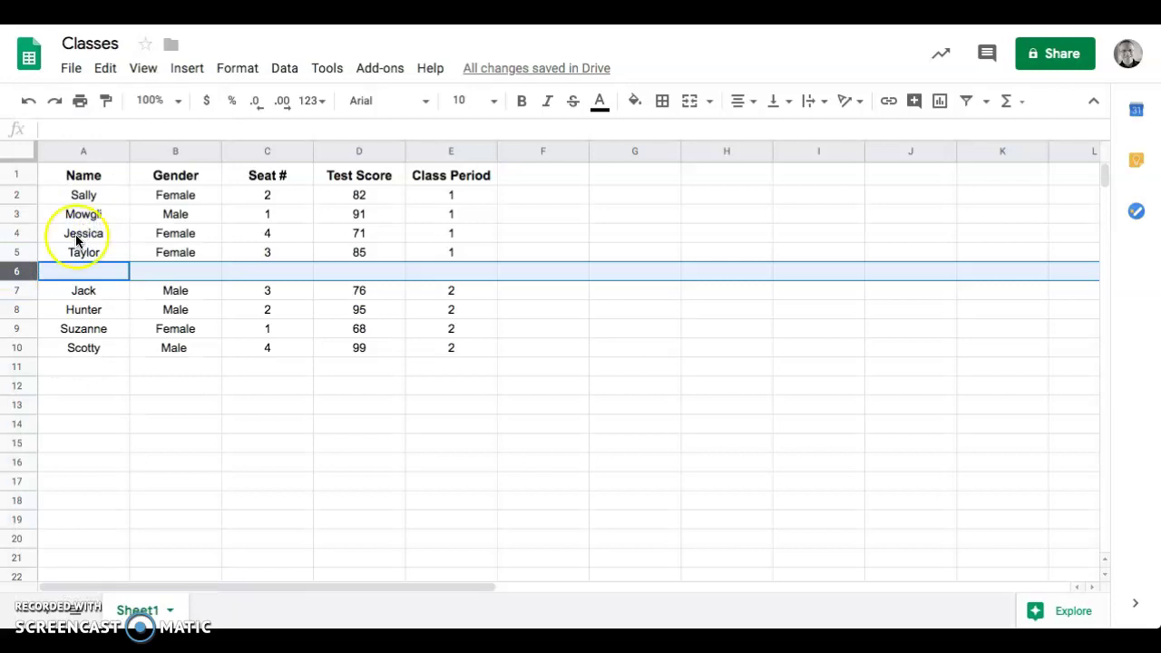
pyautogui.rightClick(15, 272)
pyautogui.click(72, 228)
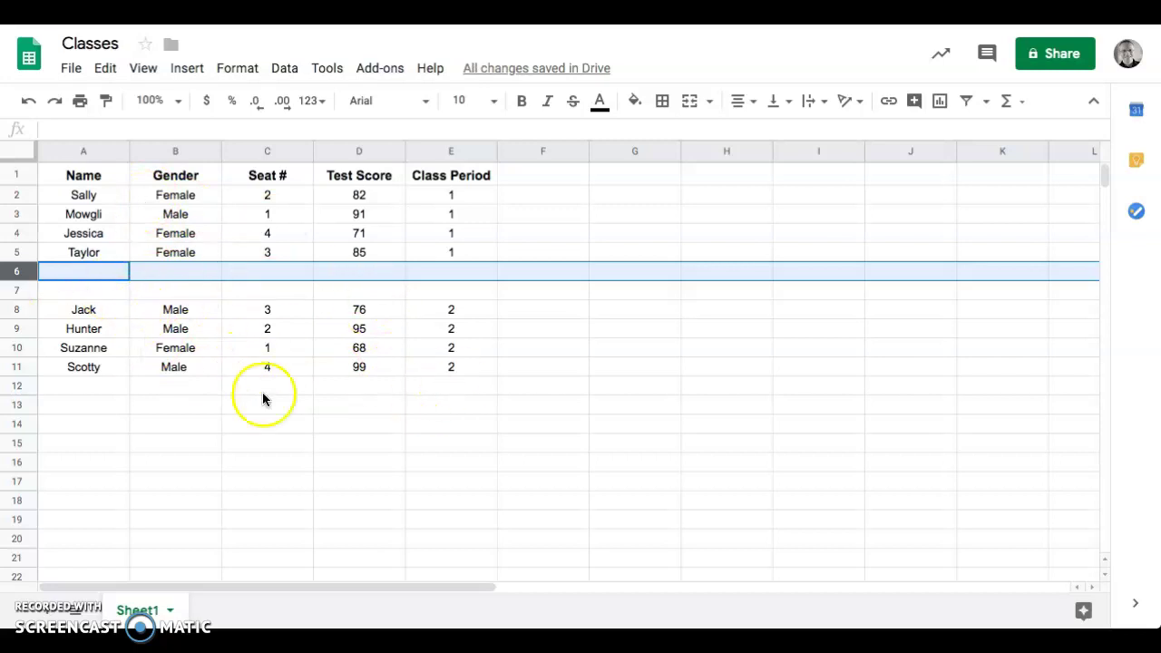
pyautogui.click(333, 274)
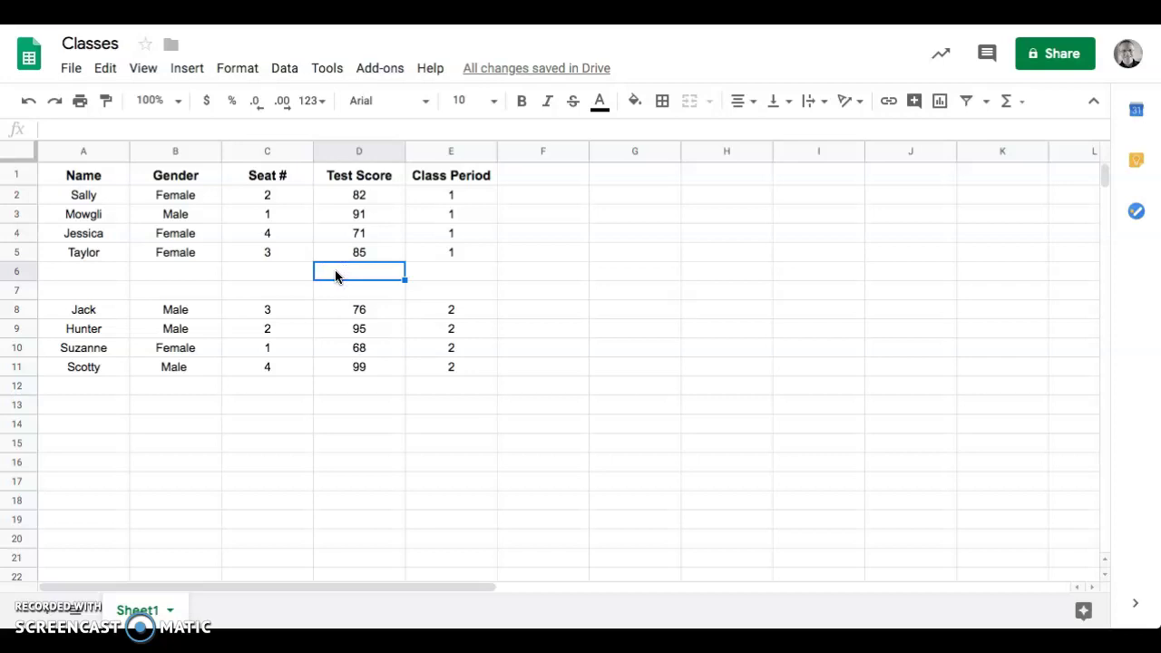
pyautogui.click(364, 195)
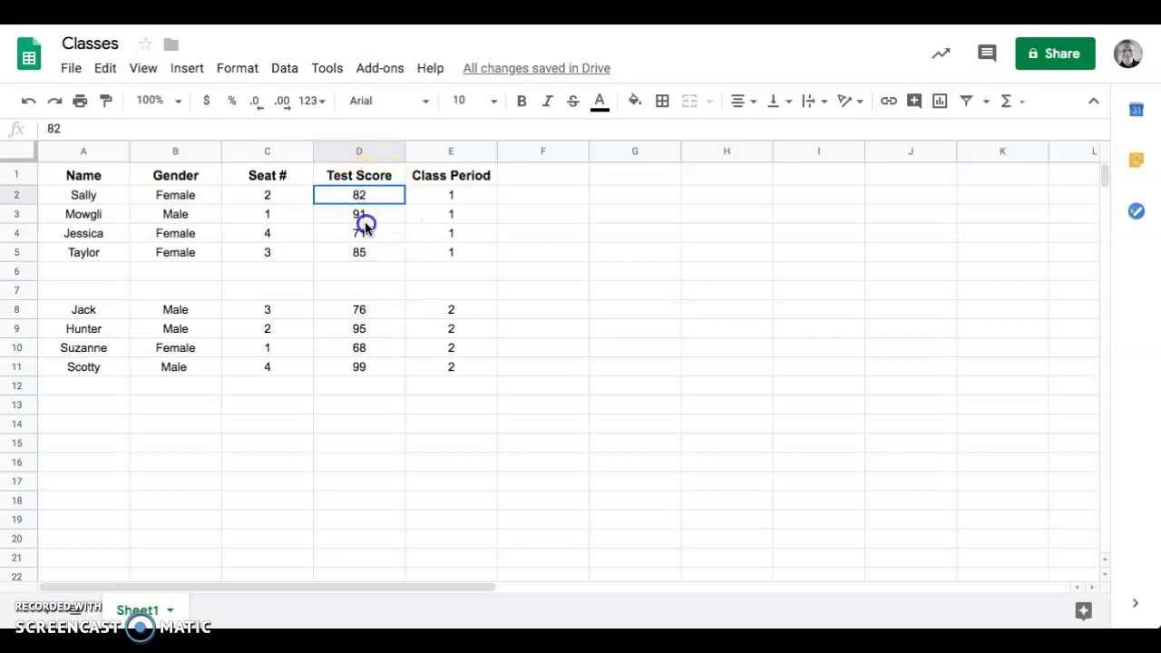
pyautogui.moveTo(365, 227); pyautogui.dragTo(363, 259)
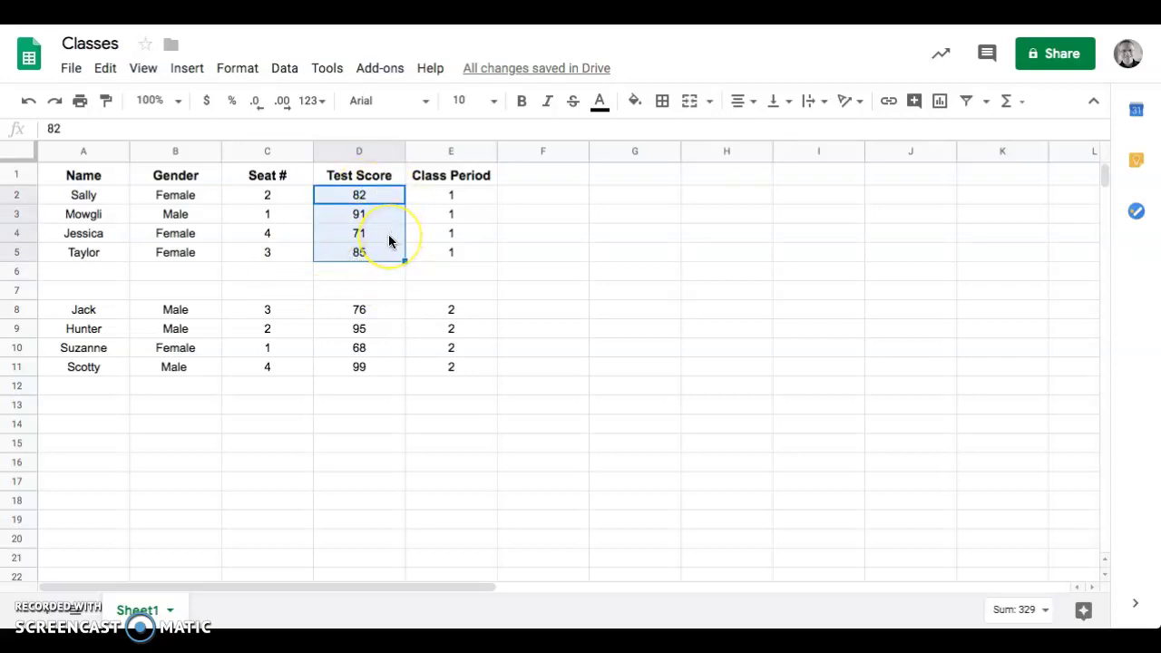
pyautogui.click(354, 272)
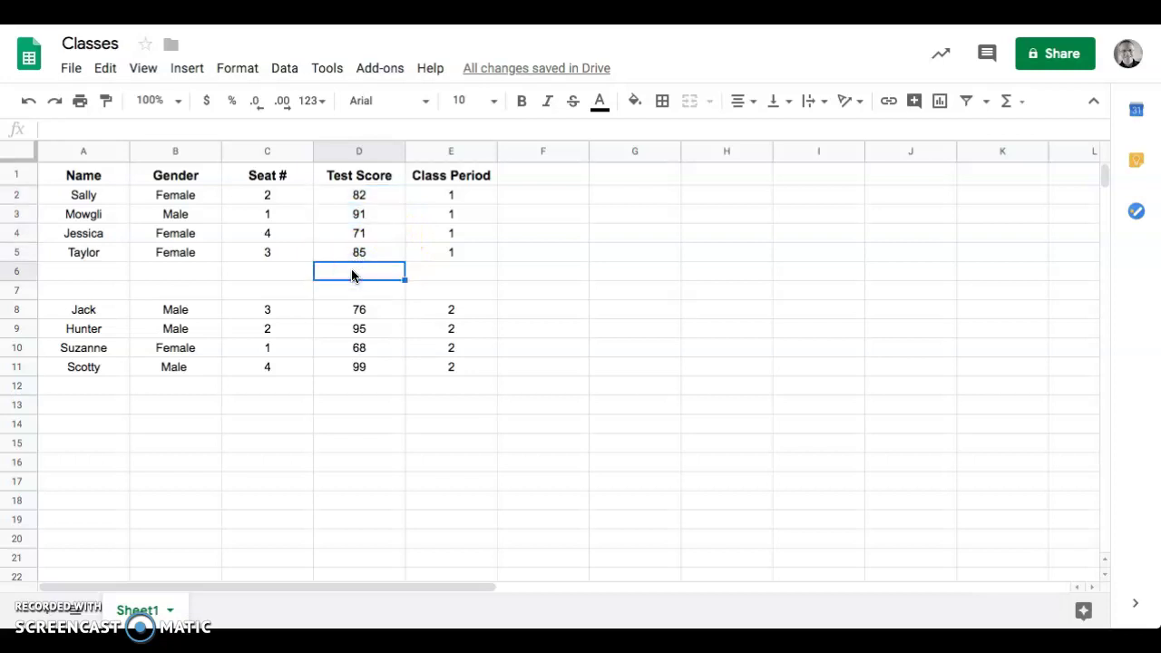
pyautogui.click(1010, 100)
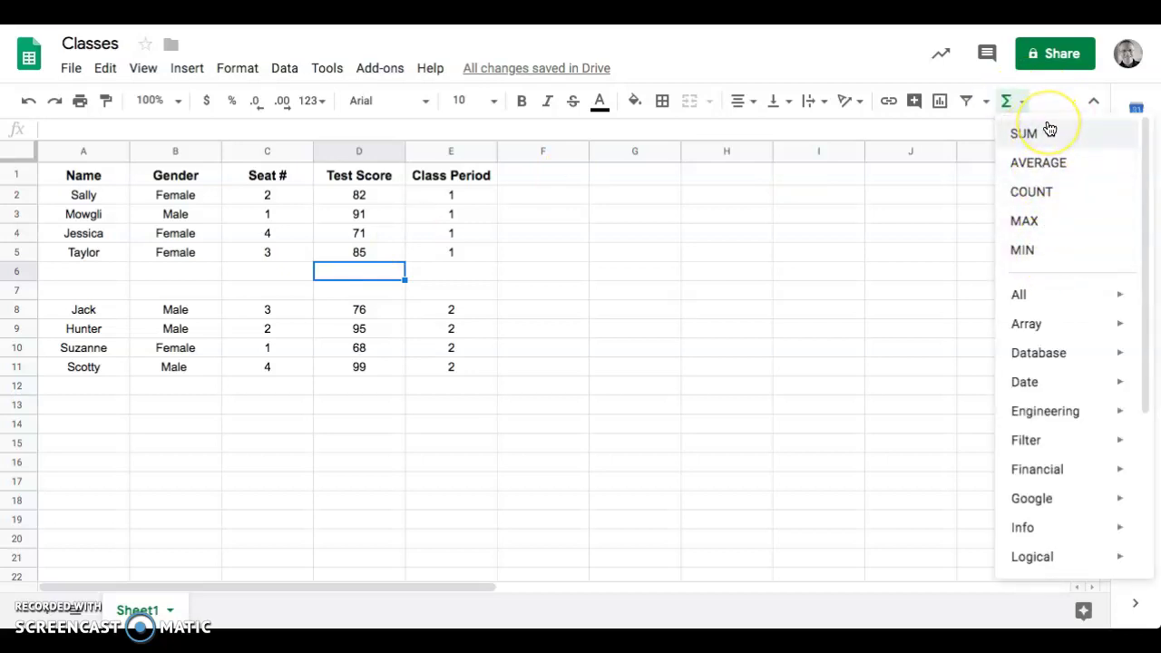
pyautogui.click(1041, 169)
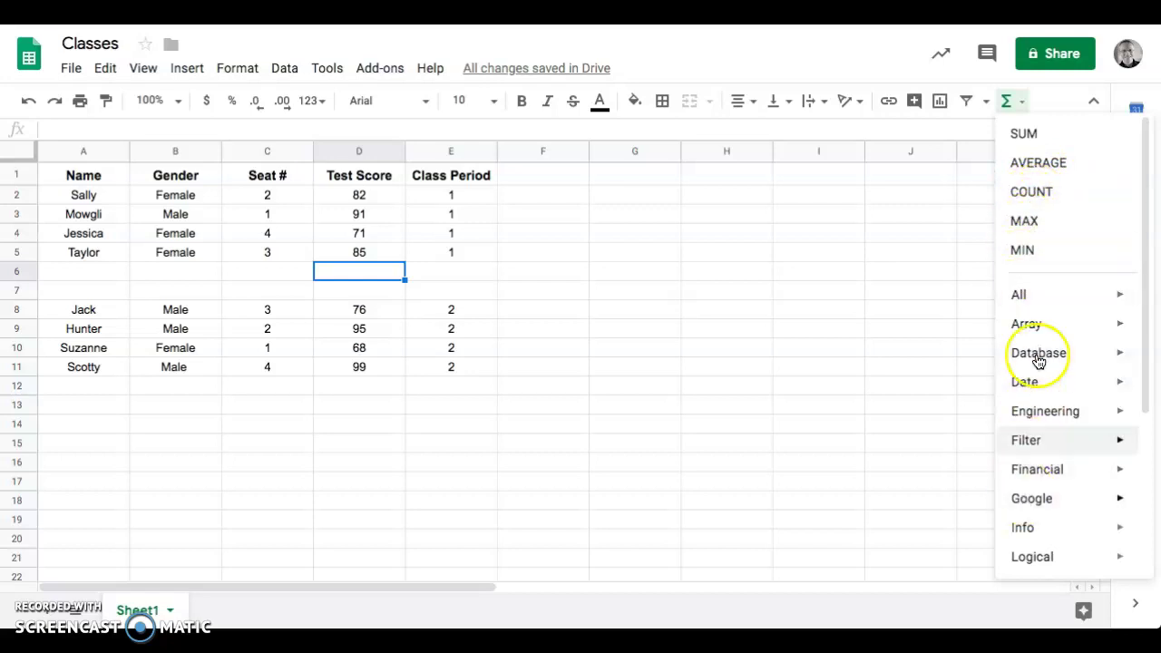
pyautogui.click(360, 274)
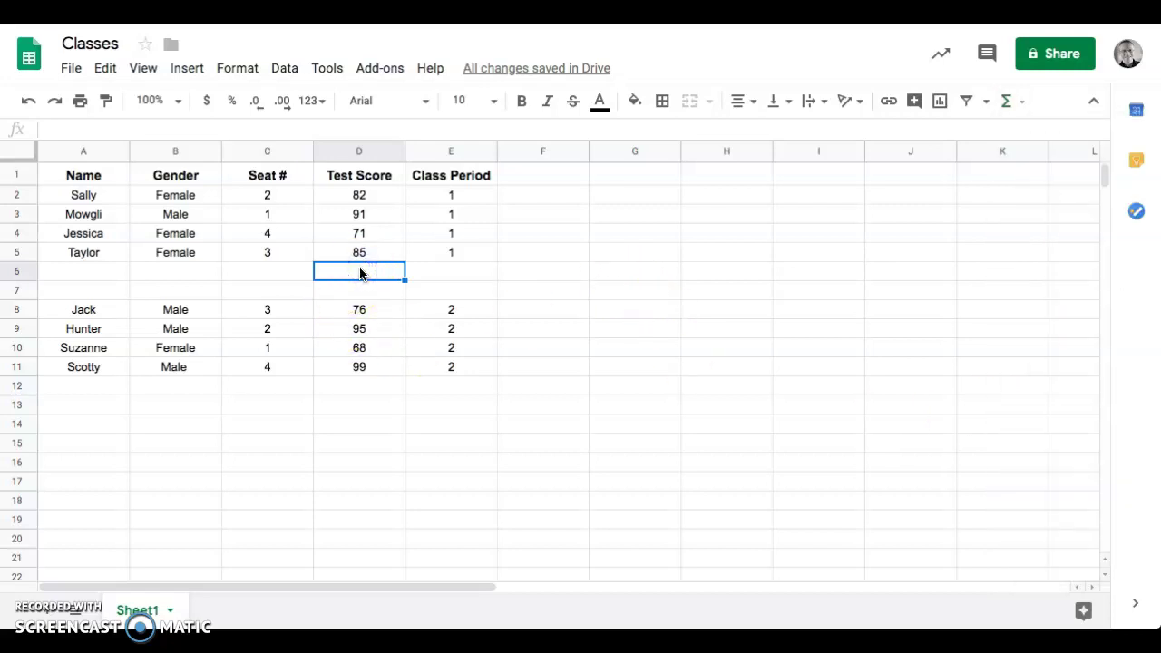
# Enter the label "Average" in C6 and format it bold and right-aligned
pyautogui.click(278, 277)
pyautogui.write('Average')
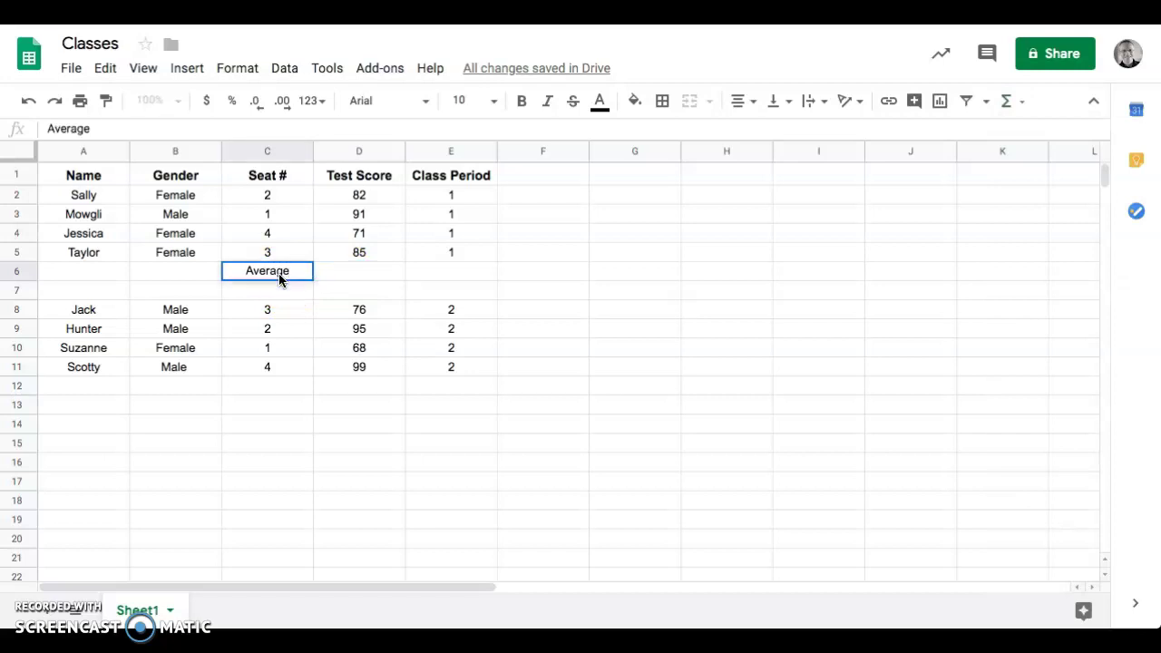
pyautogui.press('Return')
pyautogui.click(297, 277)
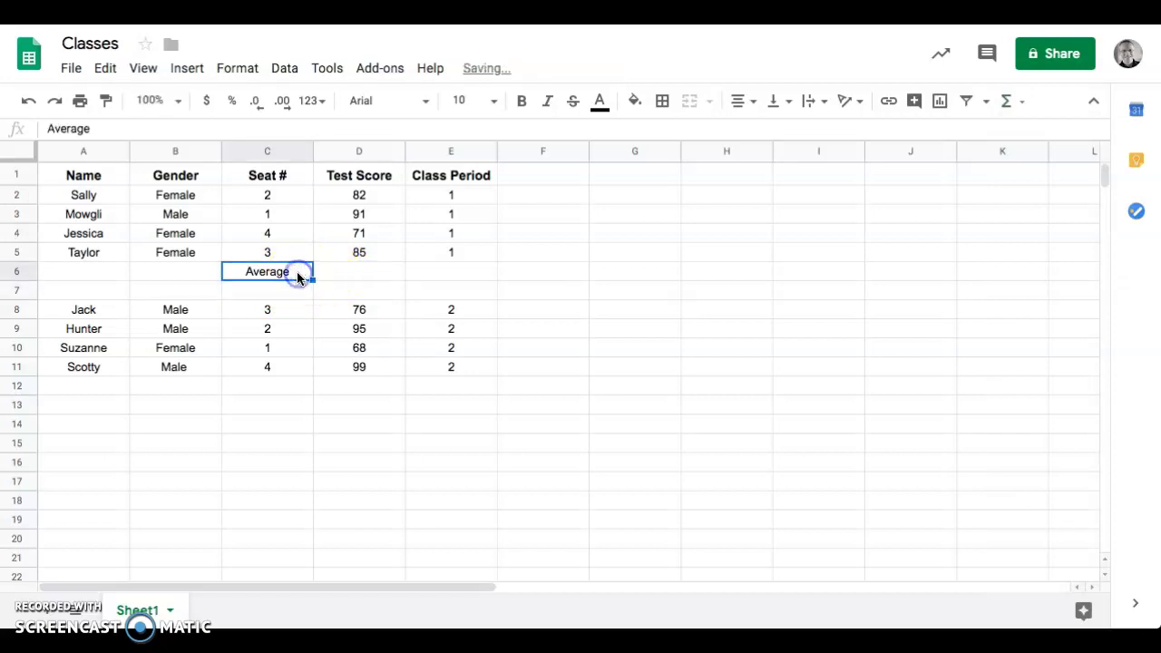
pyautogui.hotkey('ctrl', 'b')
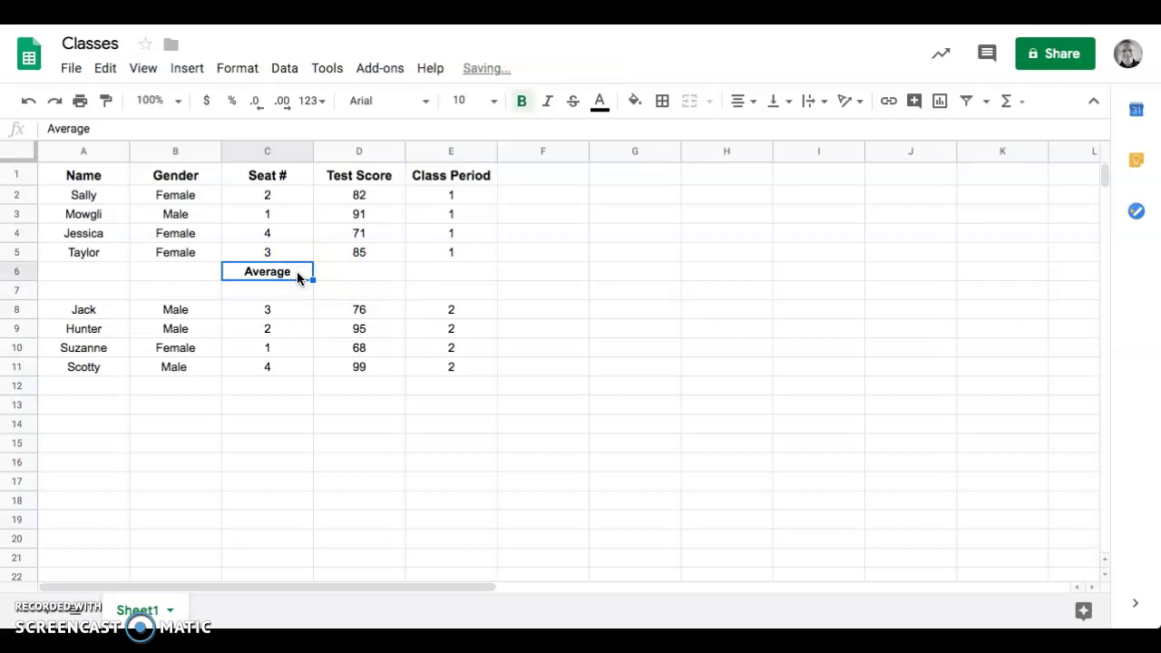
pyautogui.click(735, 99)
pyautogui.click(780, 133)
# Enter the formula =AVERAGE(D2:D5) in D6 to average the class period 1 test scores
pyautogui.click(353, 270)
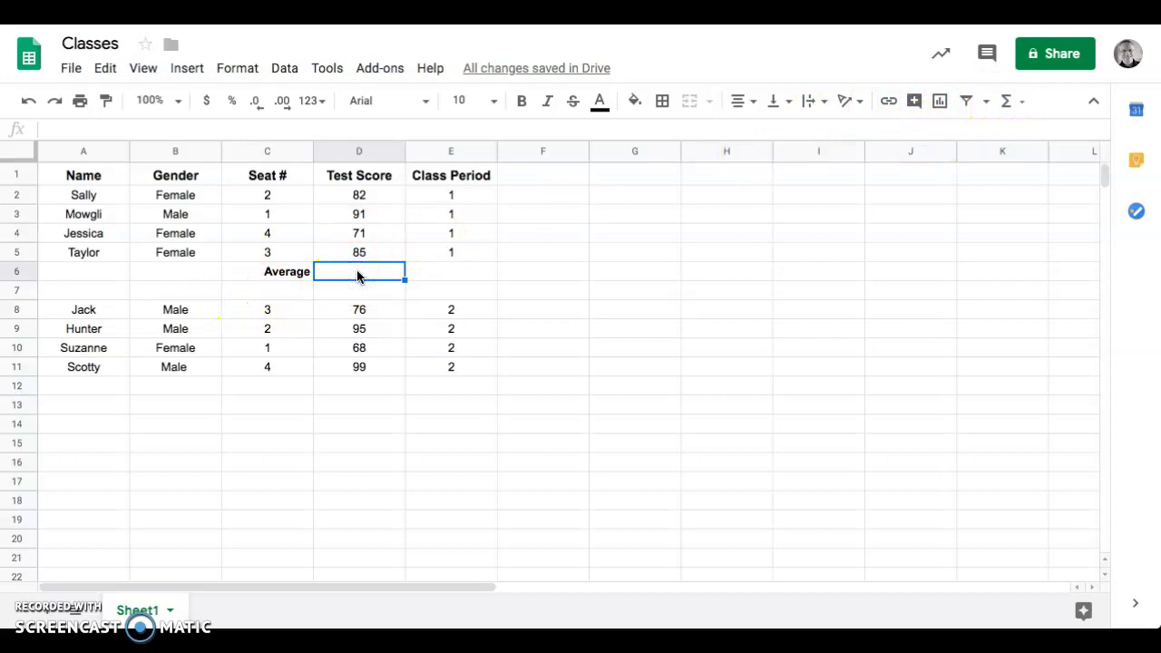
pyautogui.write('=')
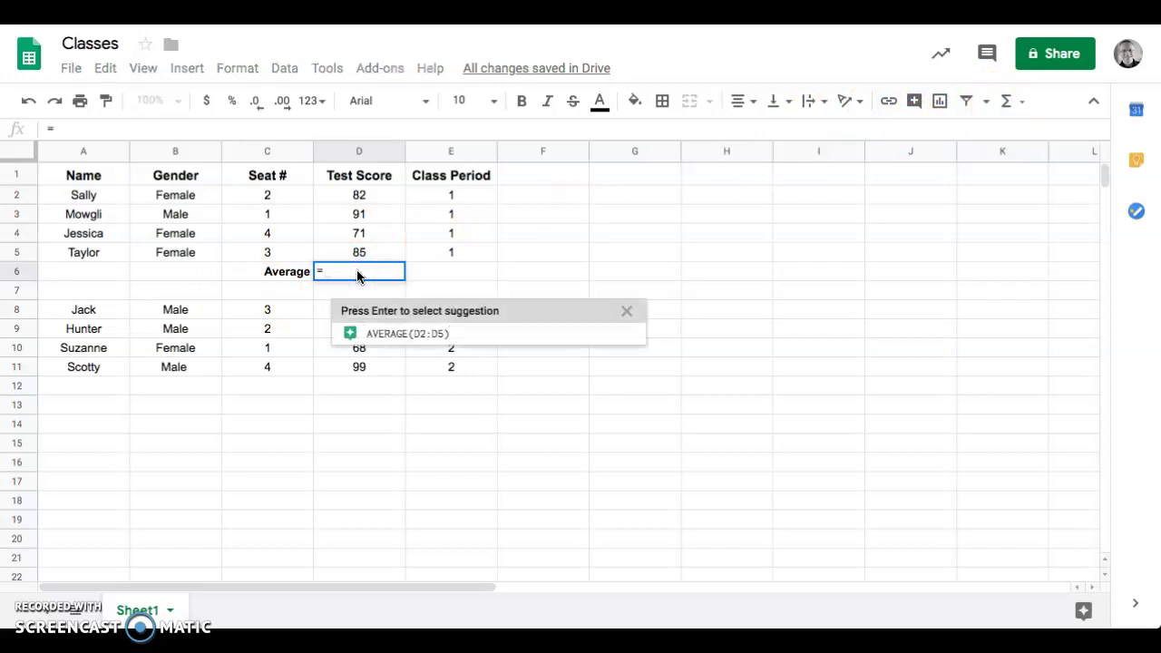
pyautogui.click(355, 275)
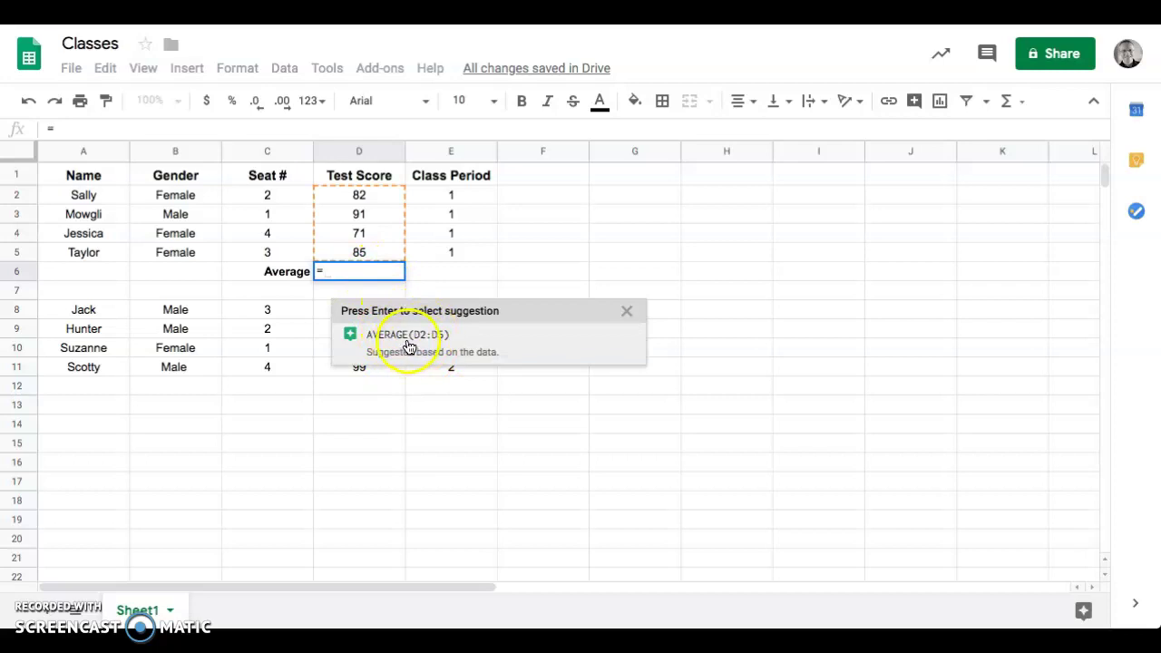
pyautogui.click(360, 270)
pyautogui.write('=average')
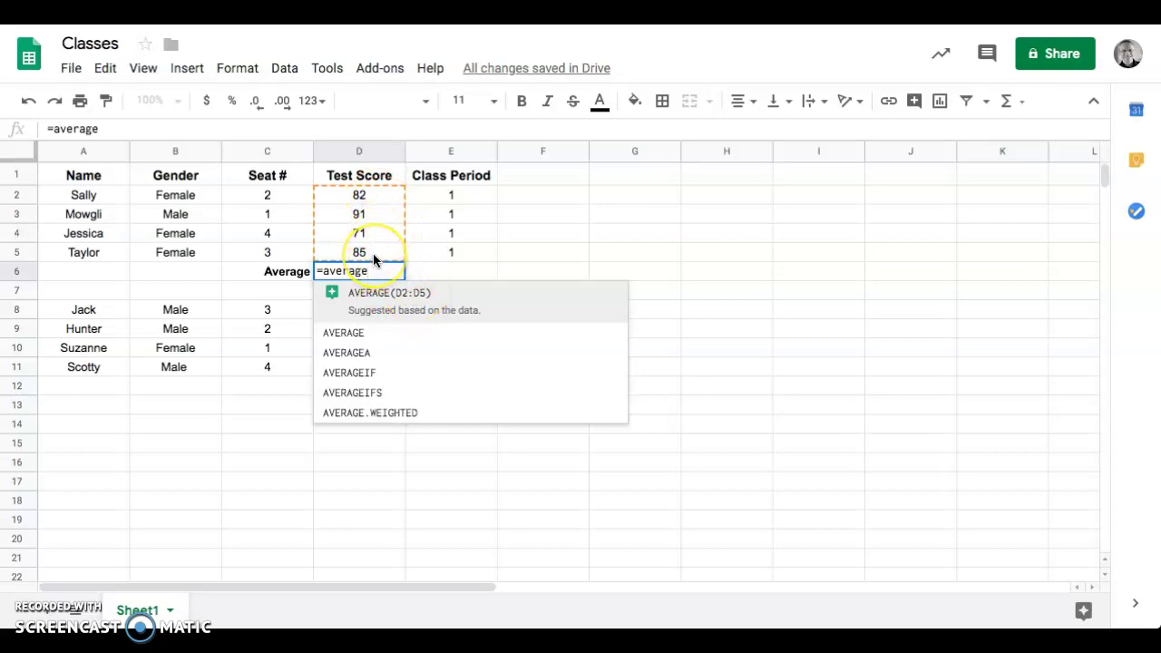
pyautogui.click(378, 309)
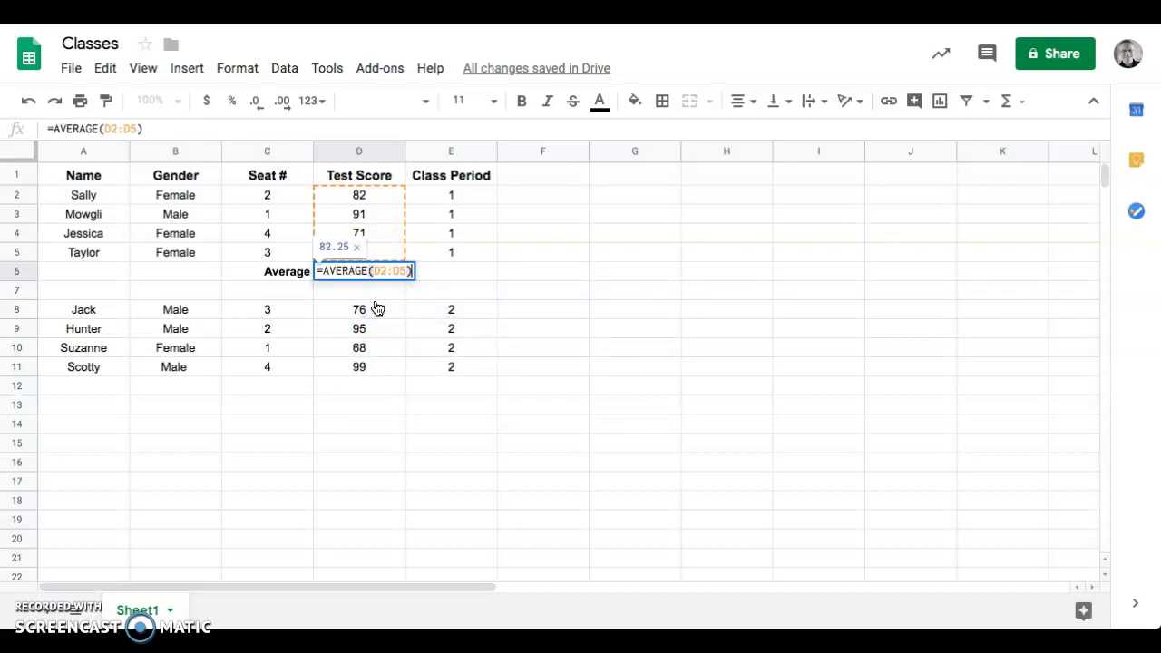
pyautogui.press('Return')
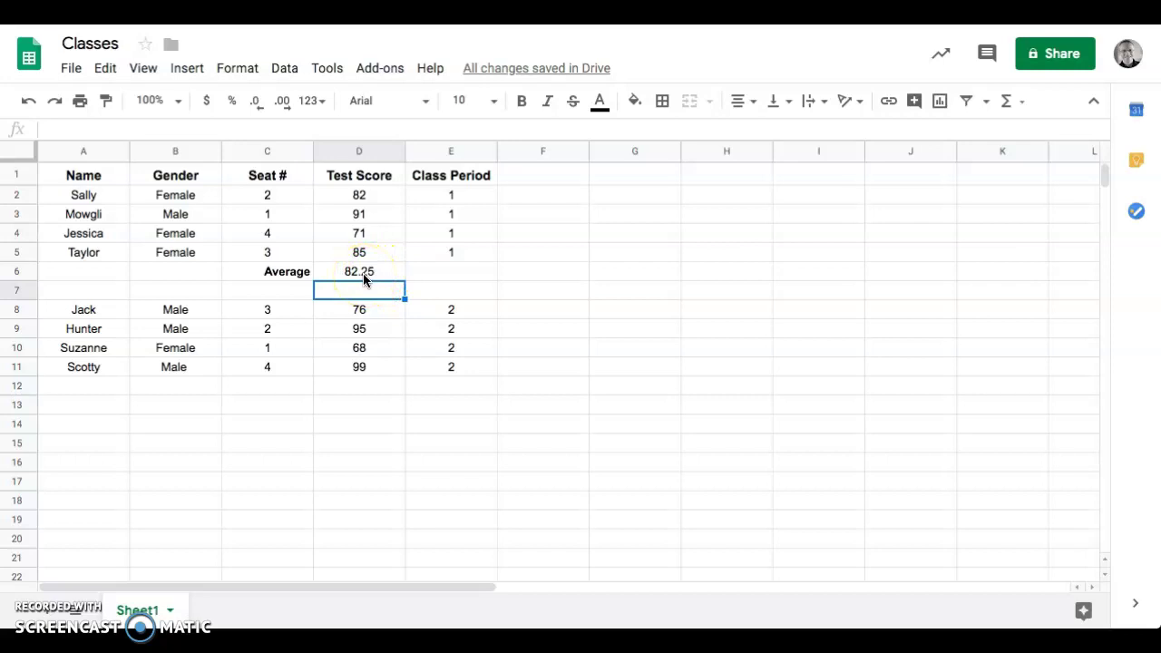
# Copy the Average label and formula from C6:D6 into C12:D12, below the class period 2 students
pyautogui.click(295, 273)
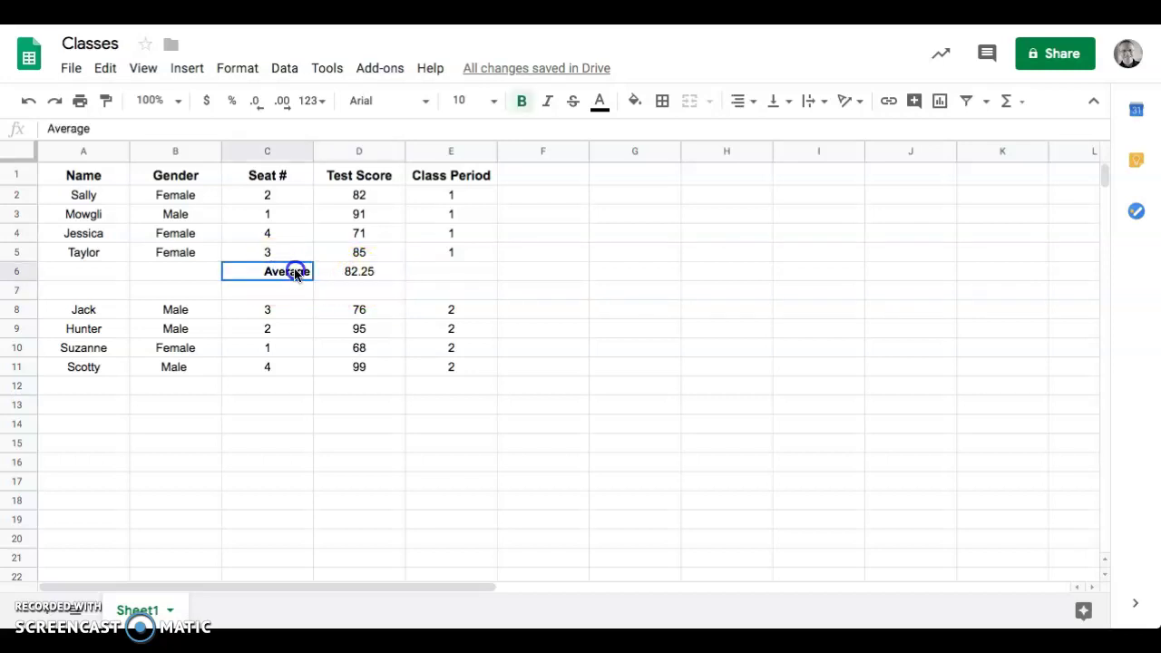
pyautogui.moveTo(295, 273); pyautogui.dragTo(356, 276)
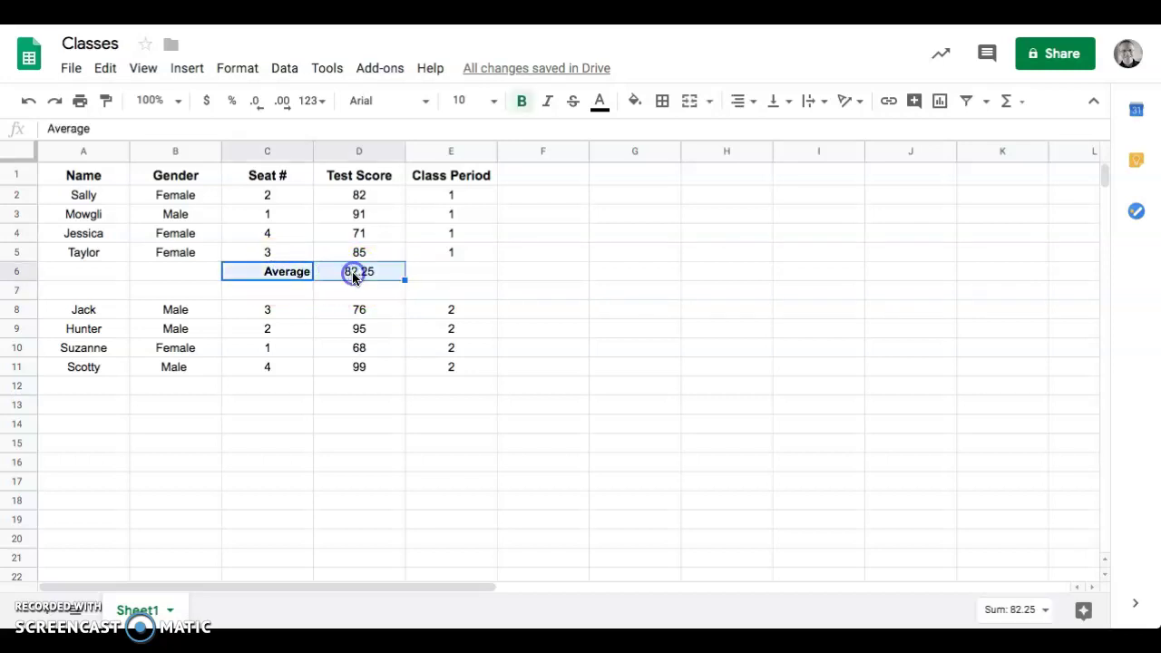
pyautogui.rightClick(353, 278)
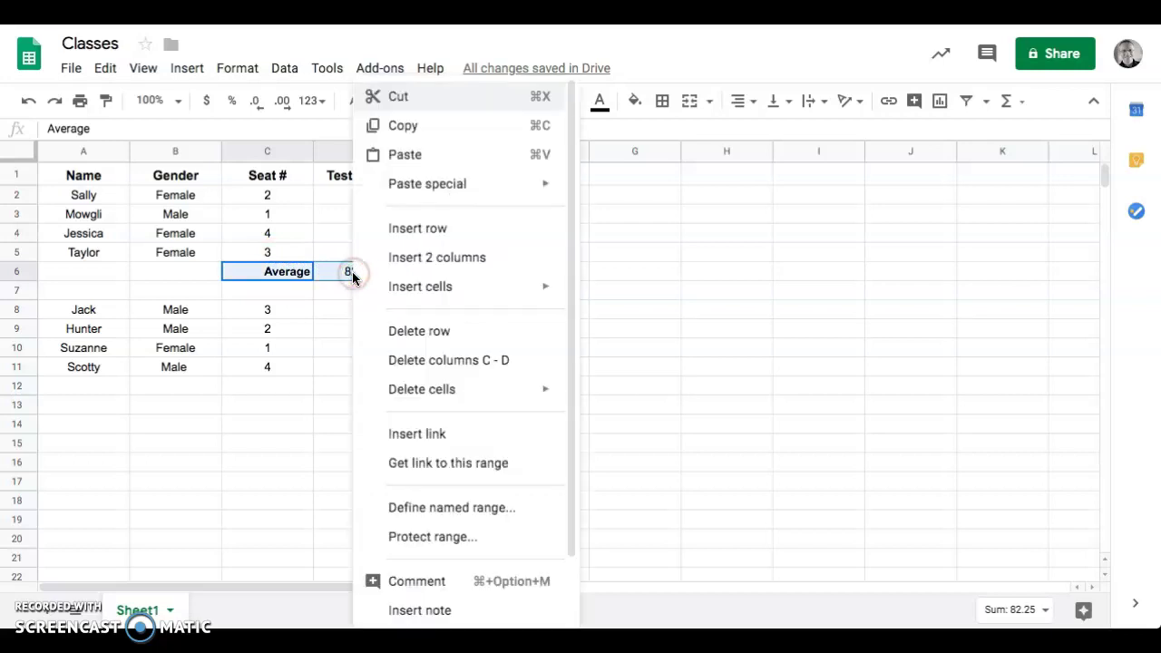
pyautogui.moveTo(299, 270); pyautogui.dragTo(359, 275)
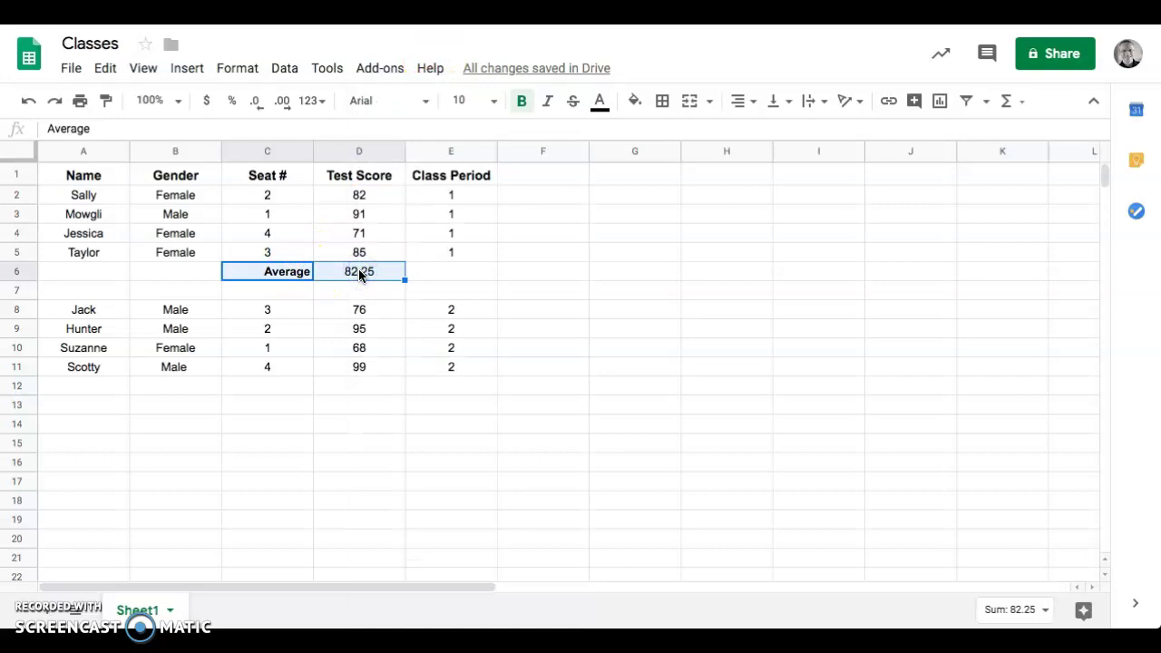
pyautogui.hotkey('ctrl', 'c')
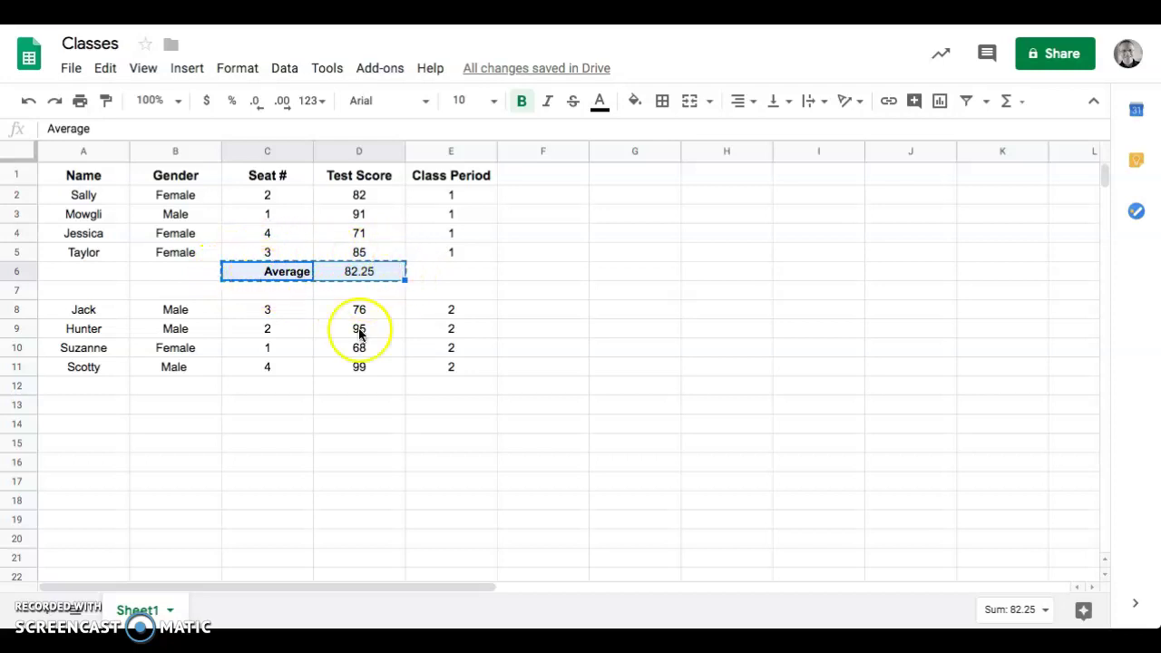
pyautogui.click(291, 388)
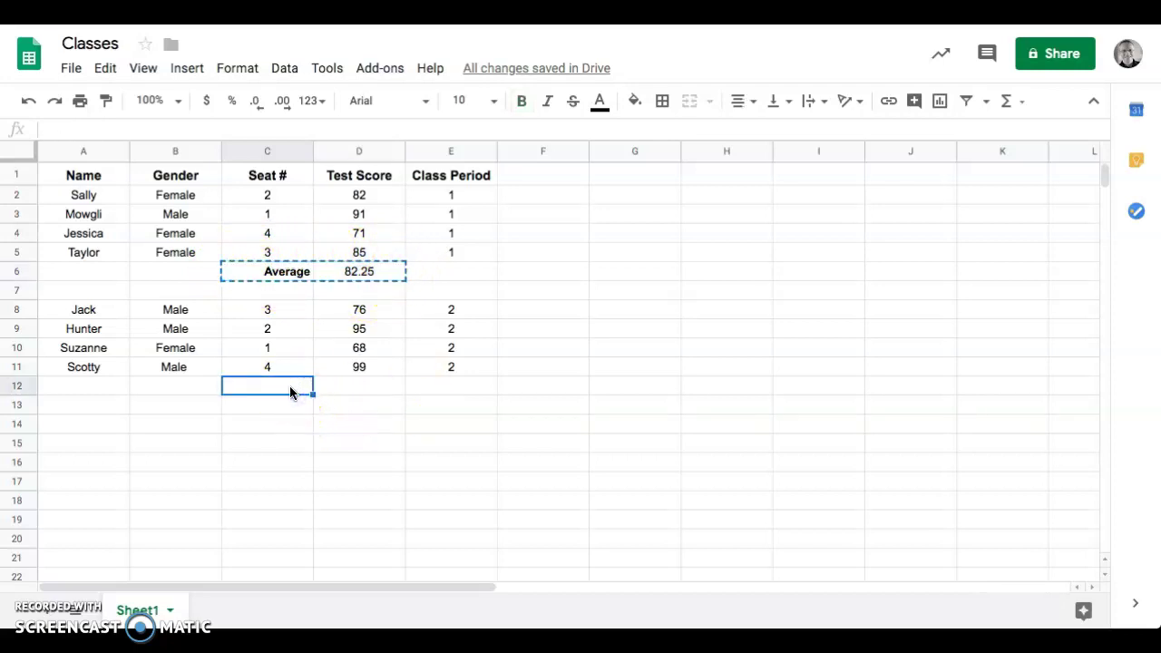
pyautogui.hotkey('ctrl', 'v')
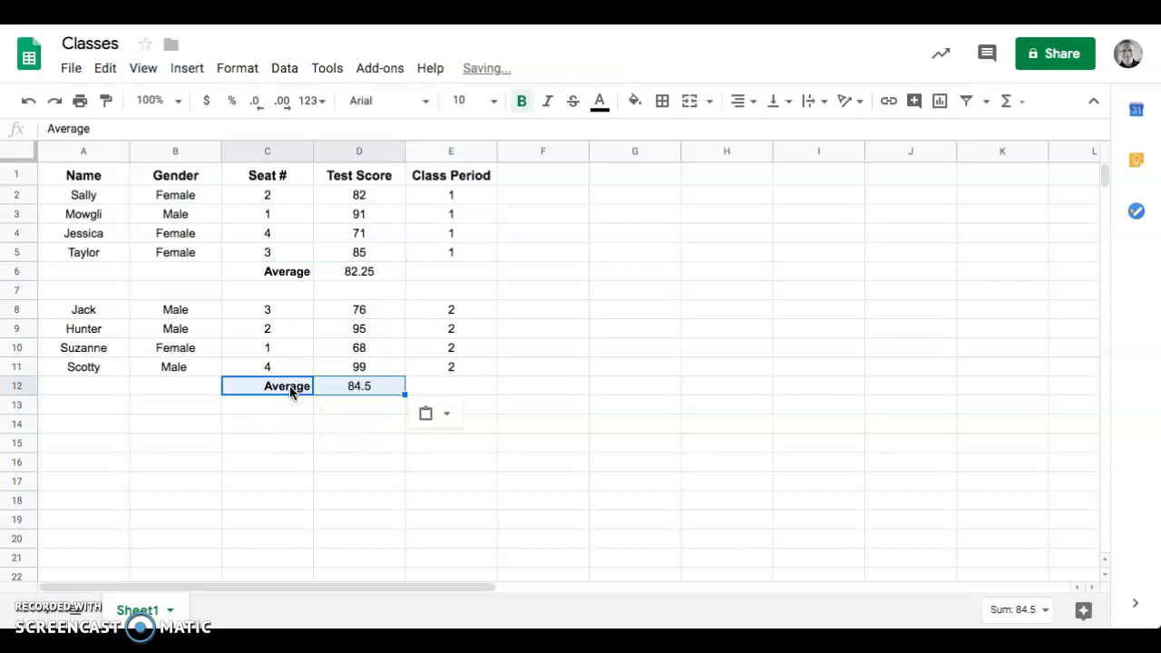
pyautogui.click(360, 388)
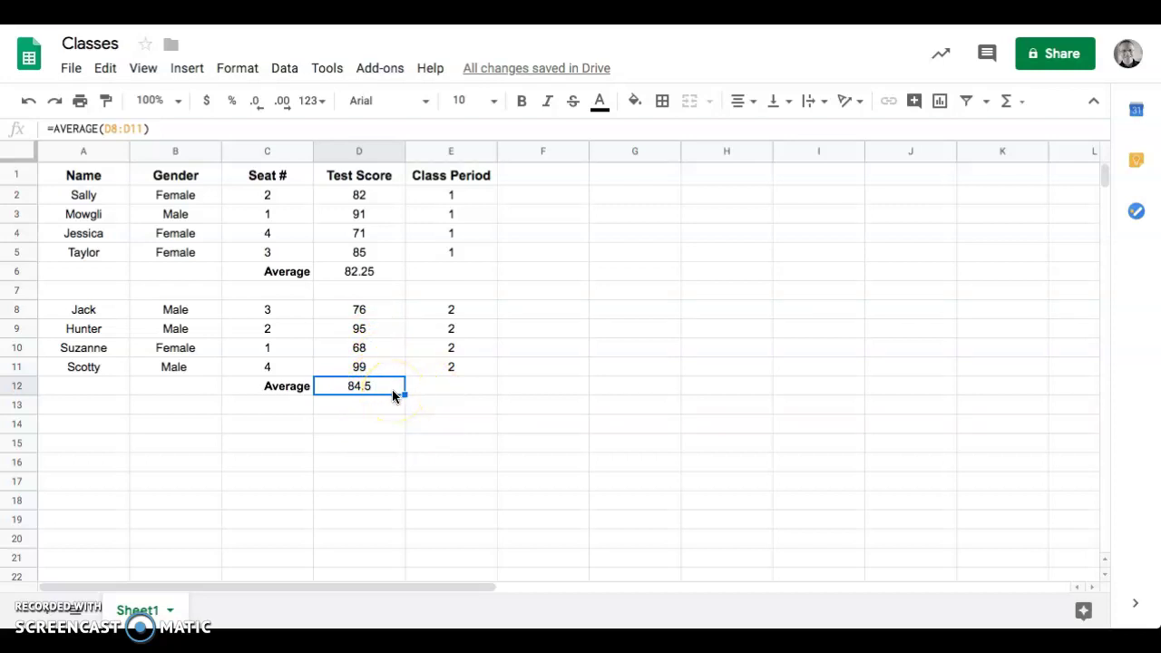
pyautogui.click(187, 387)
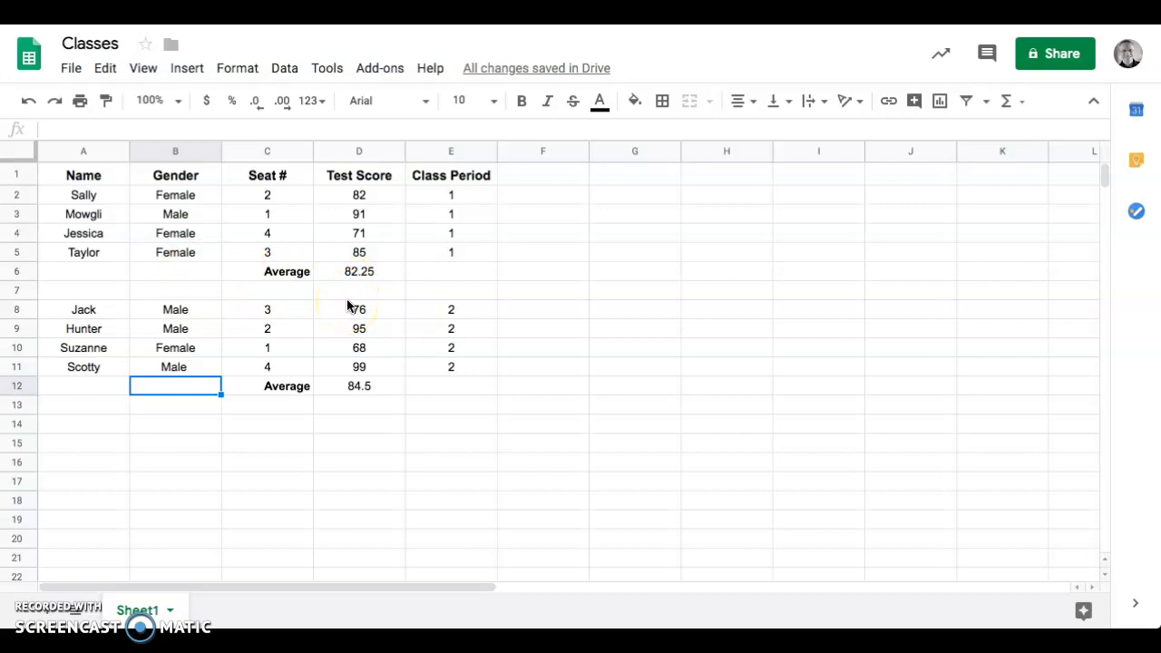
# Add a conditional formatting rule to the test scores in D2:D5 that applies the default style to values greater than or equal to 90
pyautogui.click(381, 196)
pyautogui.moveTo(383, 207); pyautogui.dragTo(384, 254)
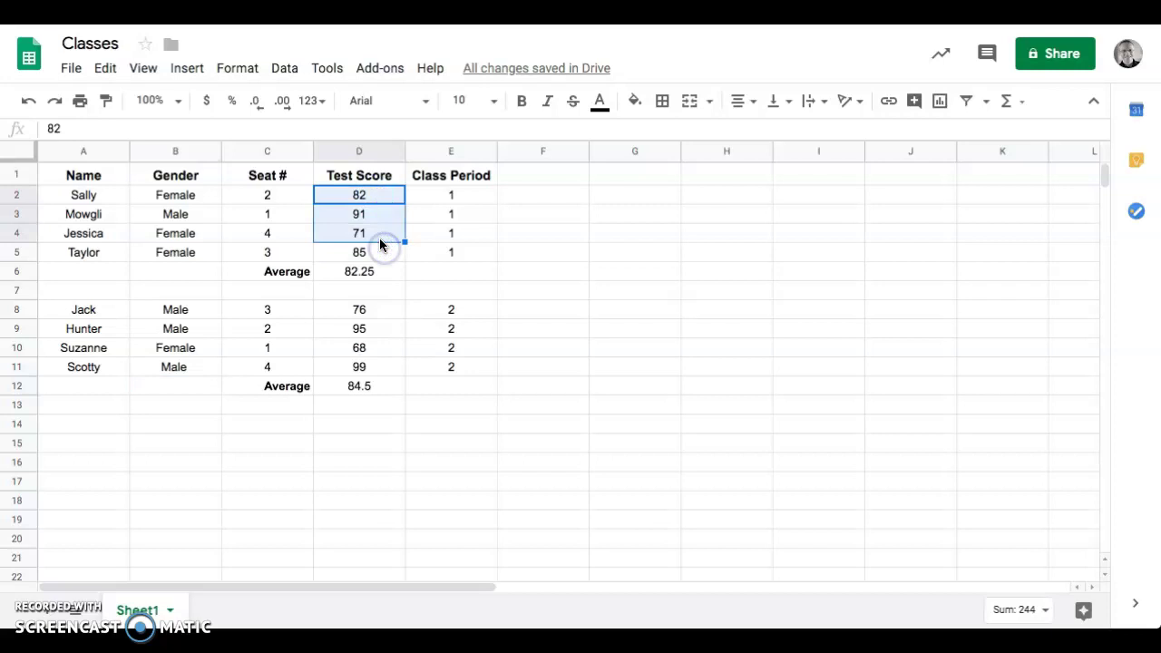
pyautogui.click(387, 214)
pyautogui.moveTo(387, 196); pyautogui.dragTo(387, 251)
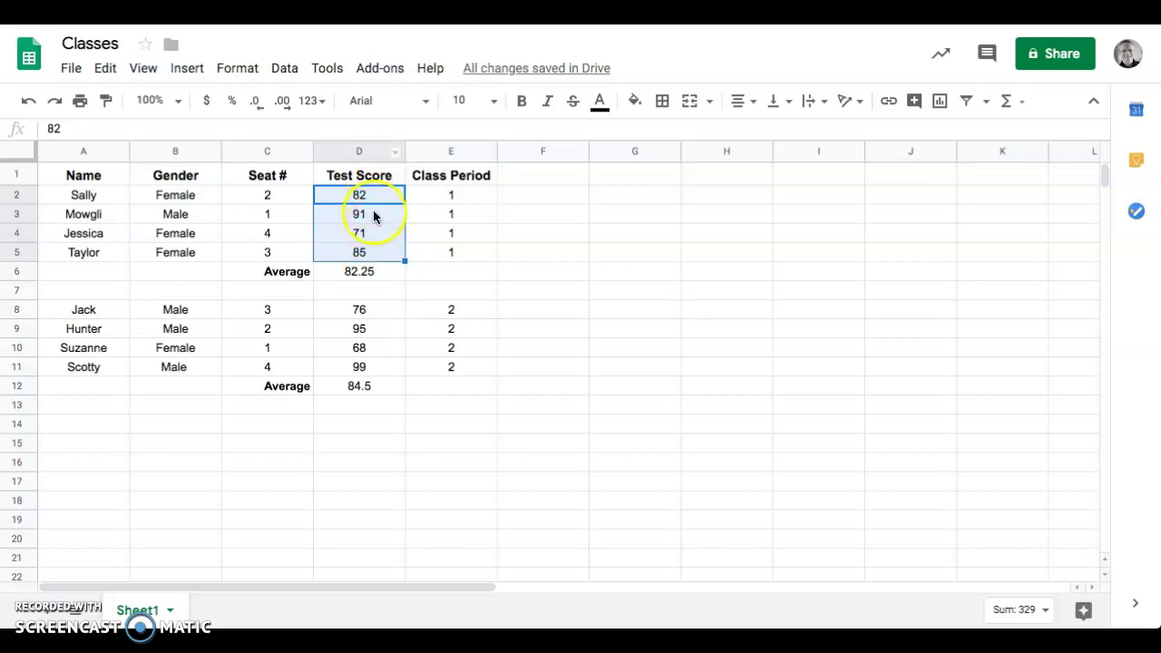
pyautogui.click(238, 69)
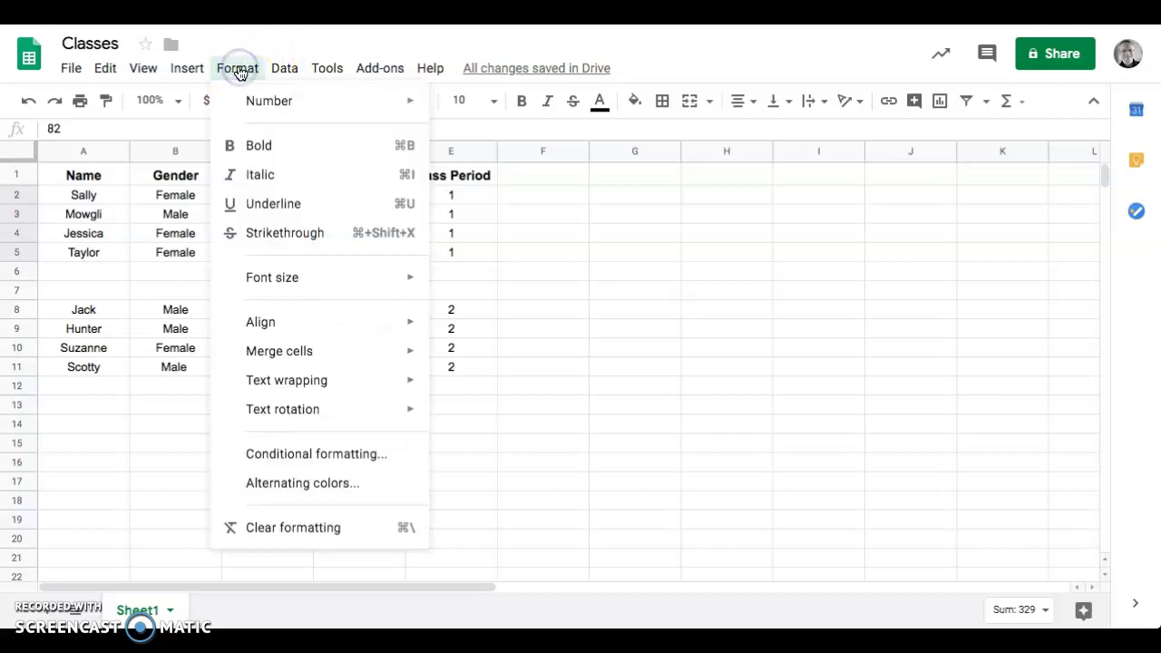
pyautogui.click(323, 456)
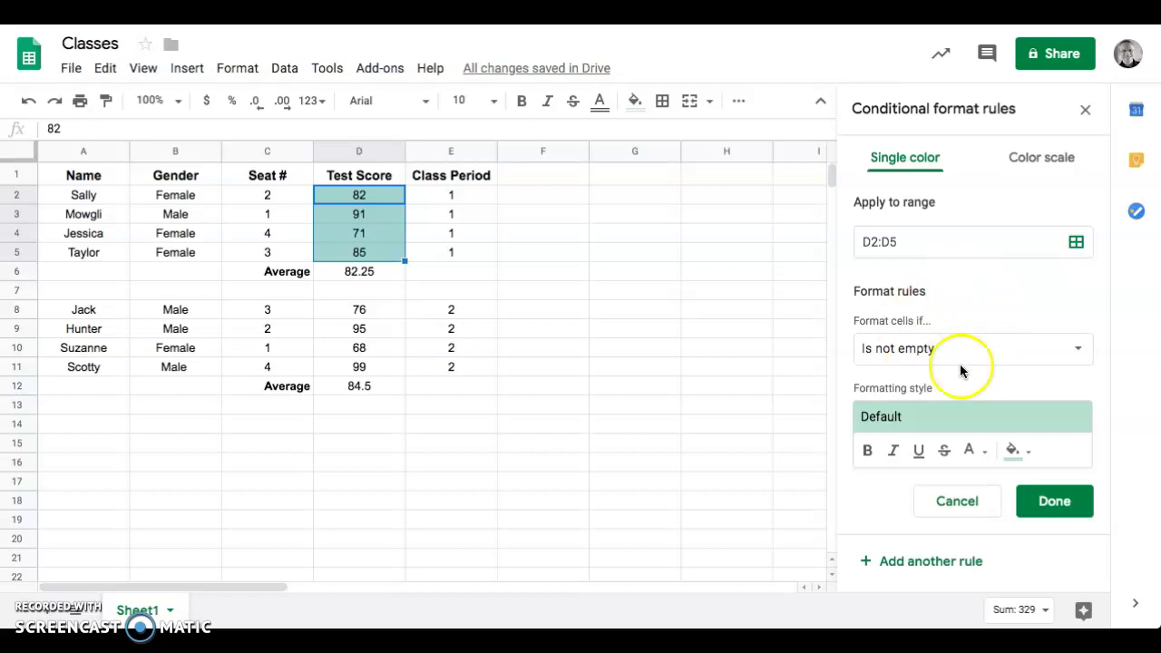
pyautogui.click(916, 358)
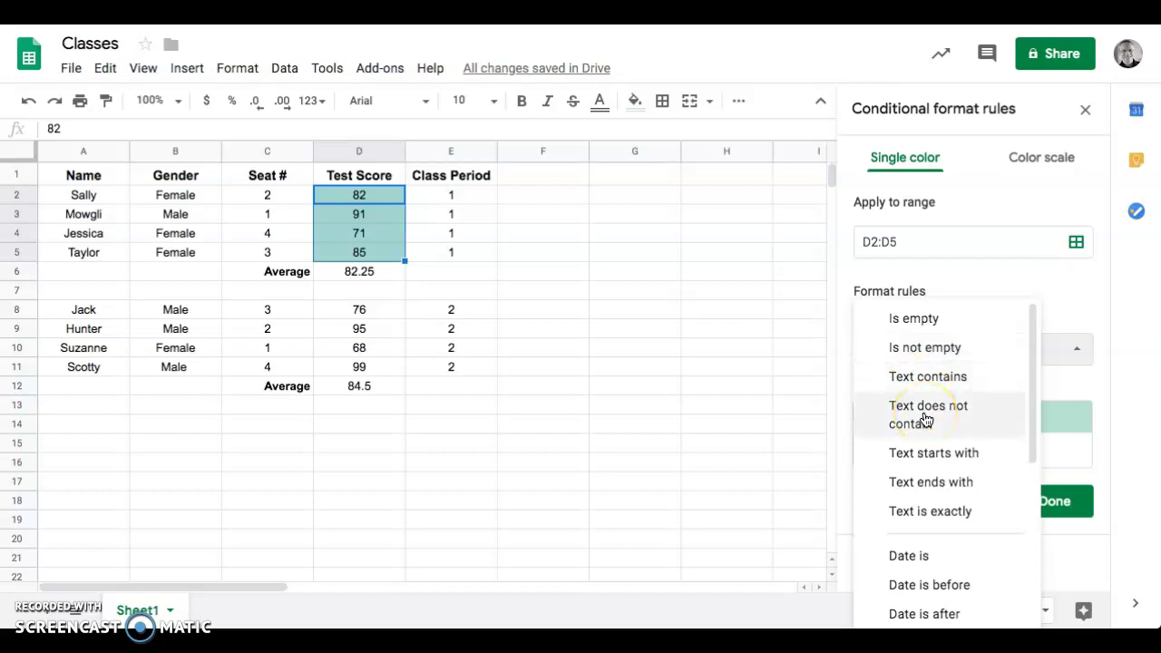
pyautogui.scroll(-2, 926, 419)
pyautogui.scroll(1, 925, 419)
pyautogui.scroll(-2, 925, 419)
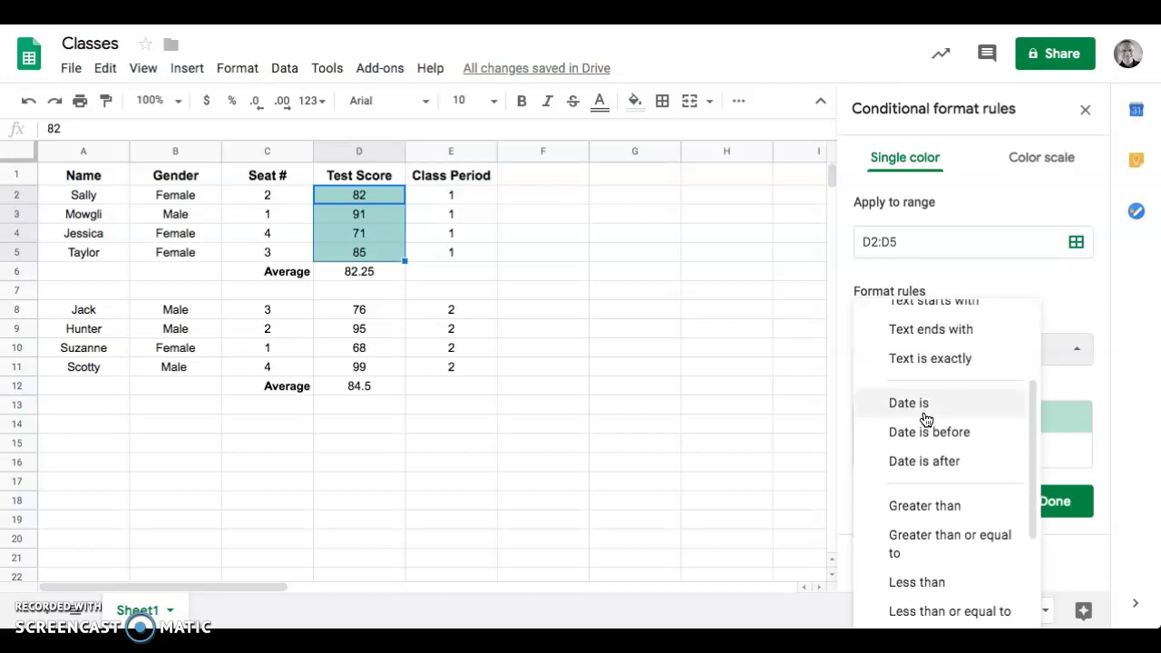
pyautogui.scroll(-3, 925, 417)
pyautogui.click(931, 362)
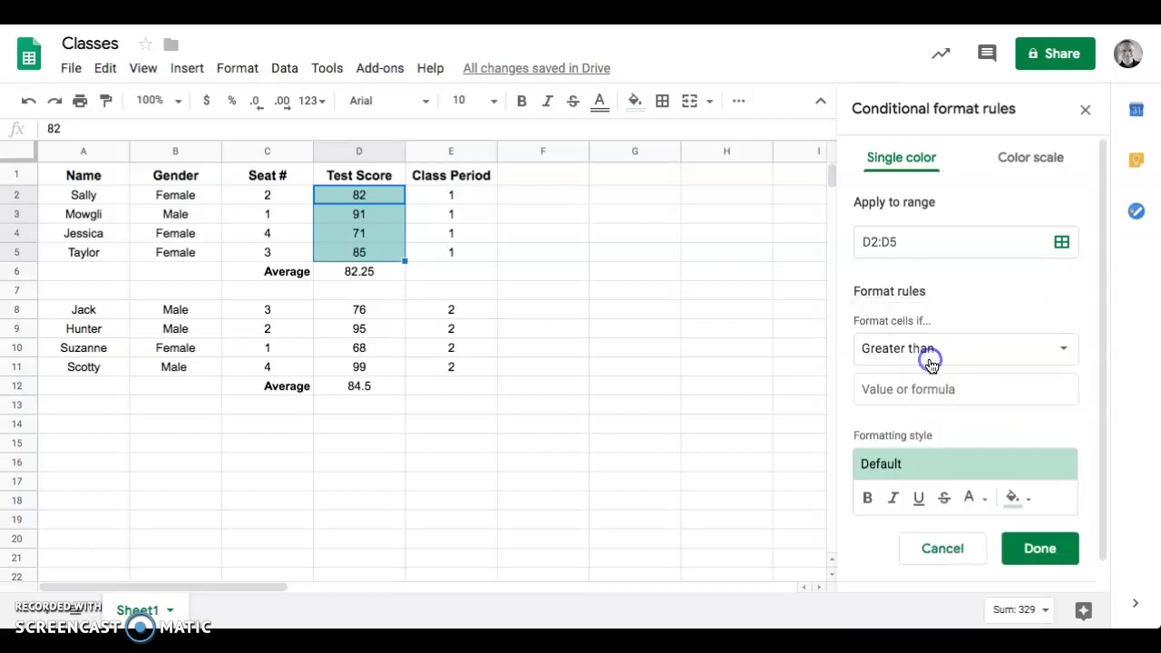
pyautogui.click(933, 359)
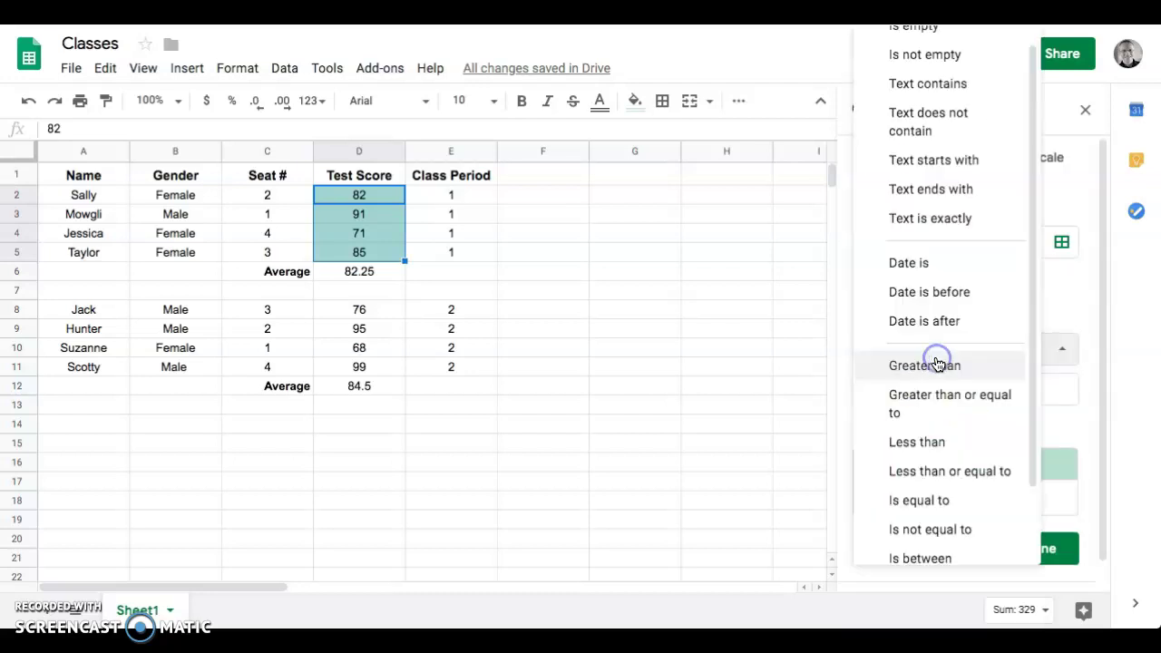
pyautogui.click(938, 395)
pyautogui.click(939, 397)
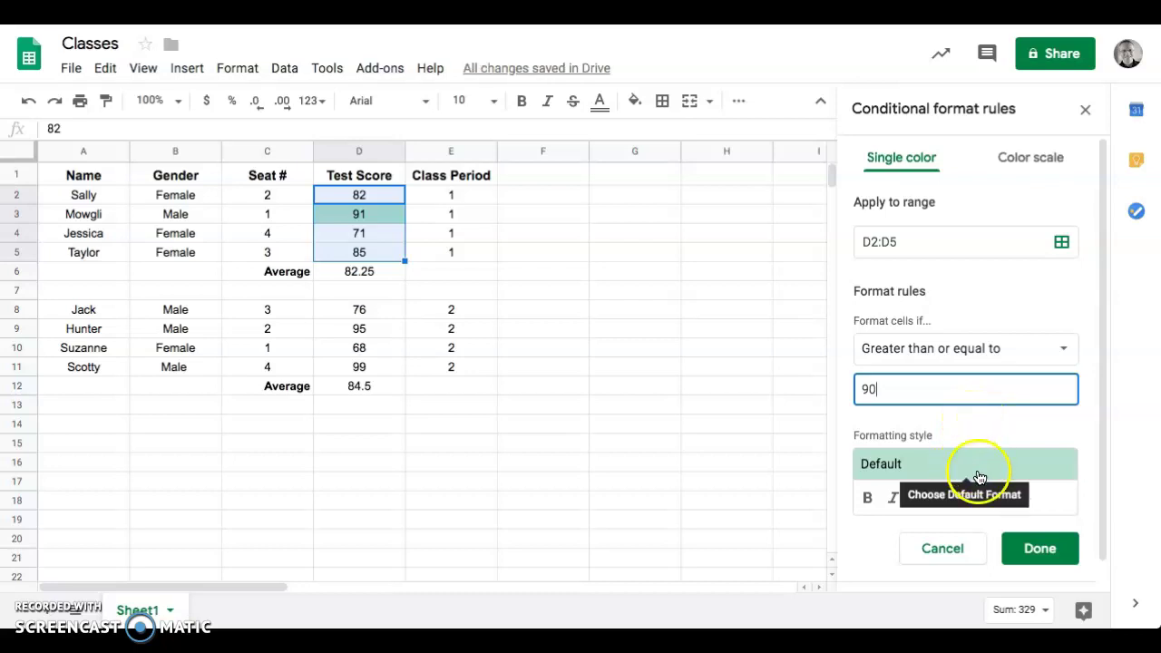
pyautogui.click(1040, 550)
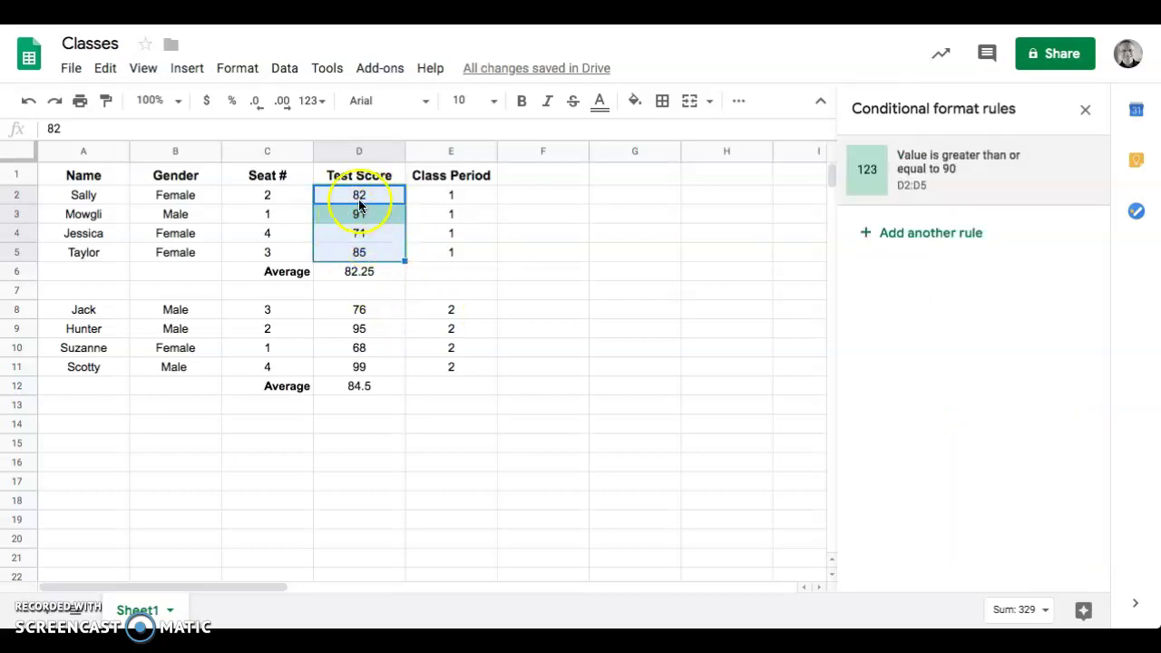
# Add a second conditional formatting rule to D2:D5 that applies the light yellow fill style to values greater than or equal to 80
pyautogui.click(926, 238)
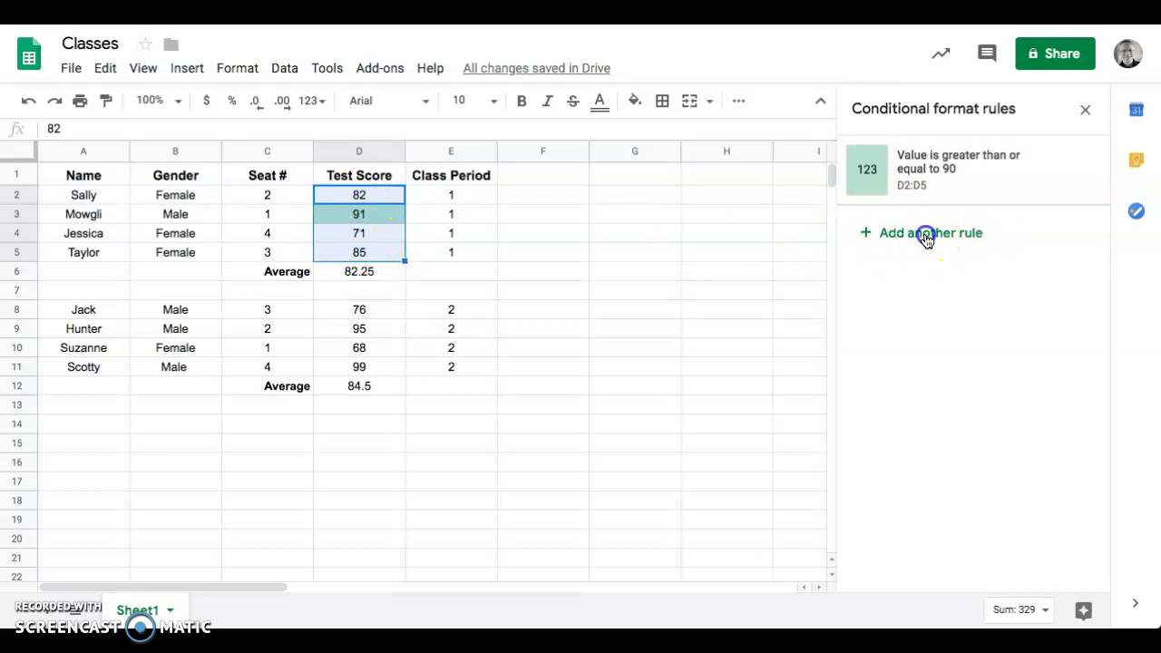
pyautogui.click(960, 350)
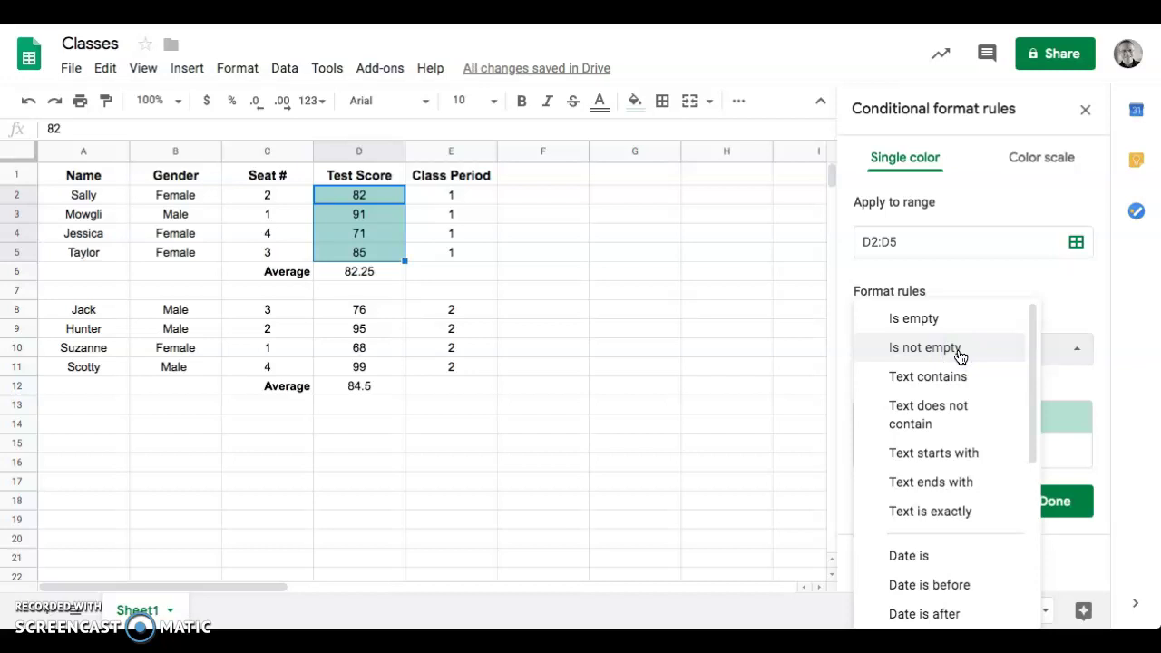
pyautogui.scroll(-3, 959, 353)
pyautogui.click(981, 441)
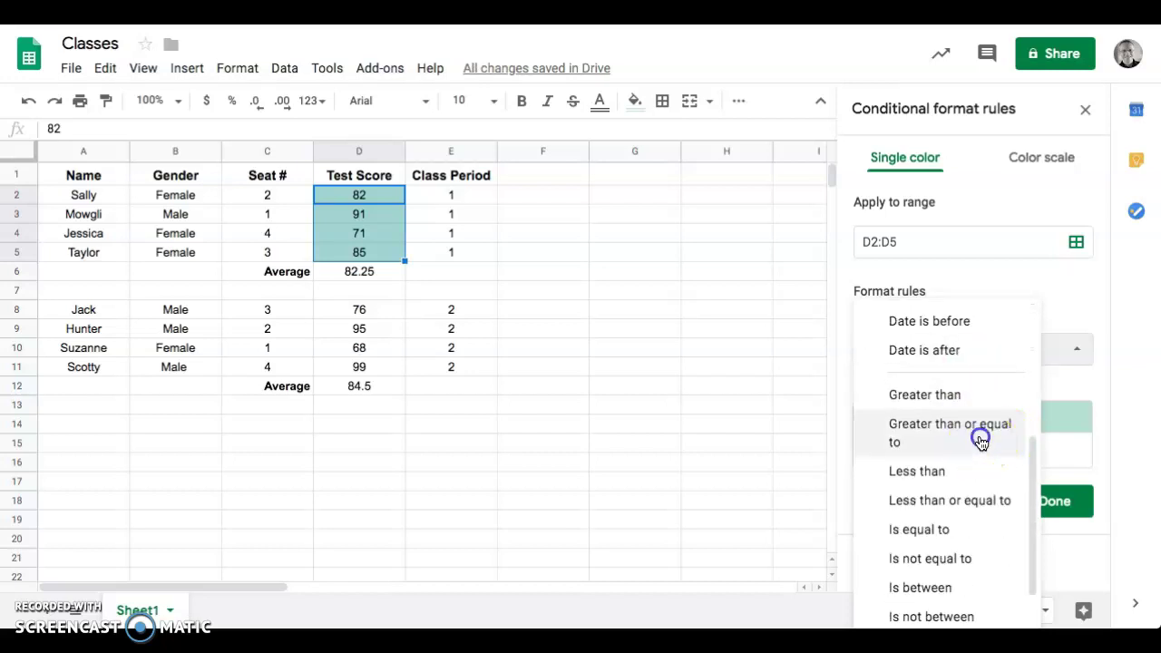
pyautogui.click(956, 388)
pyautogui.write('80')
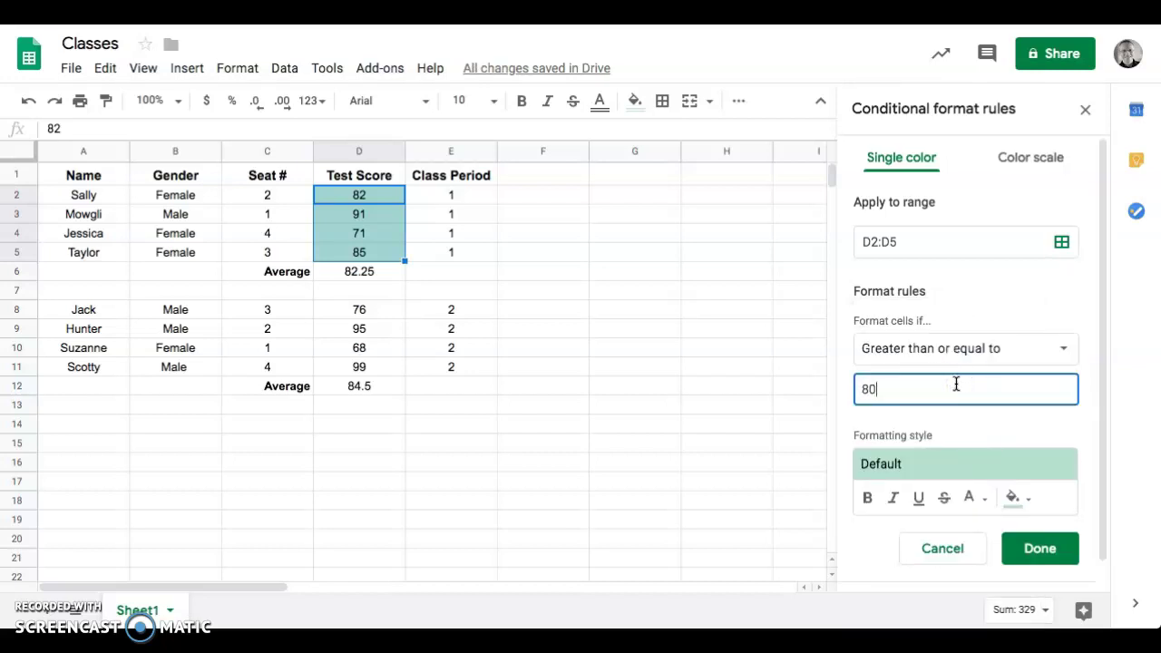
pyautogui.click(955, 469)
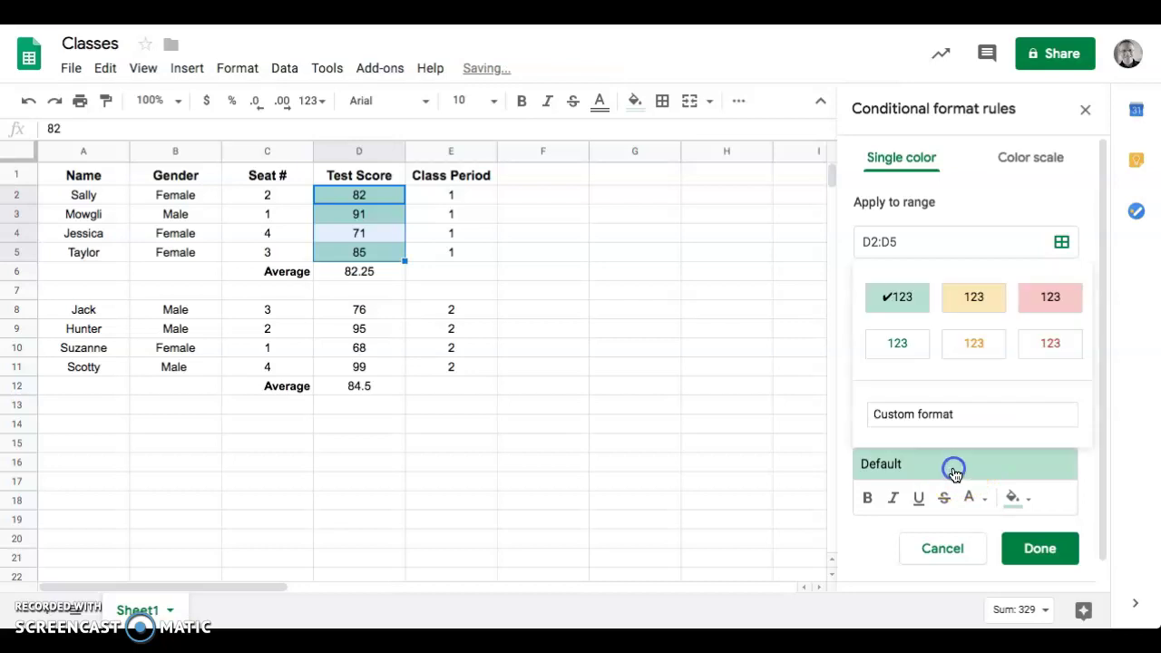
pyautogui.click(975, 298)
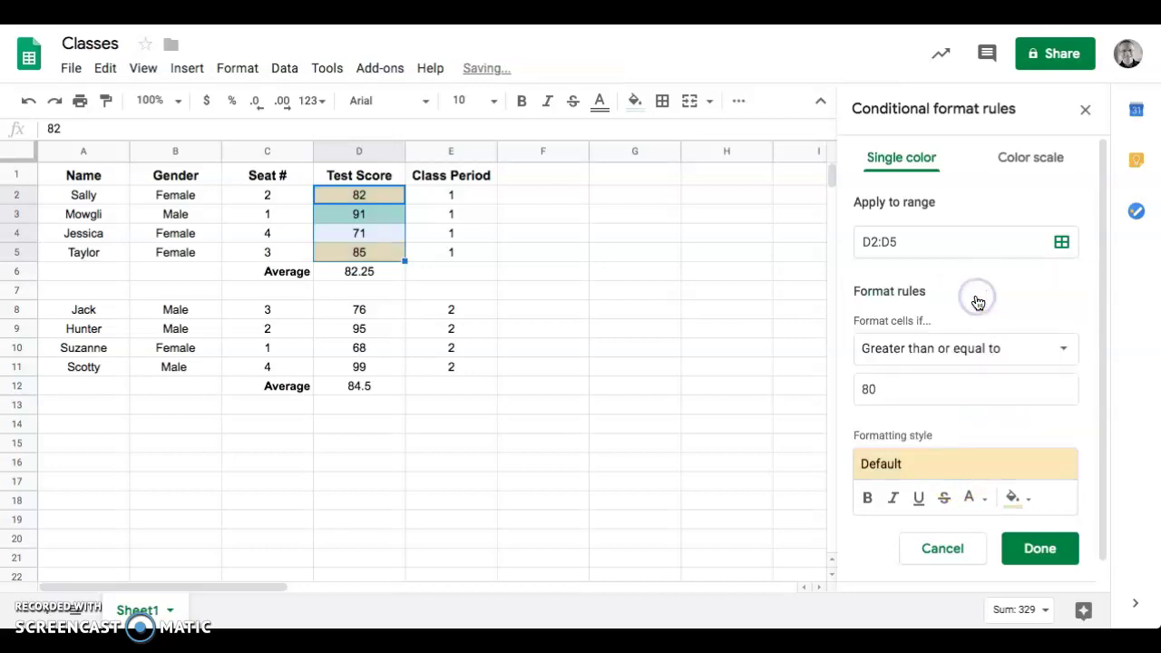
pyautogui.click(508, 271)
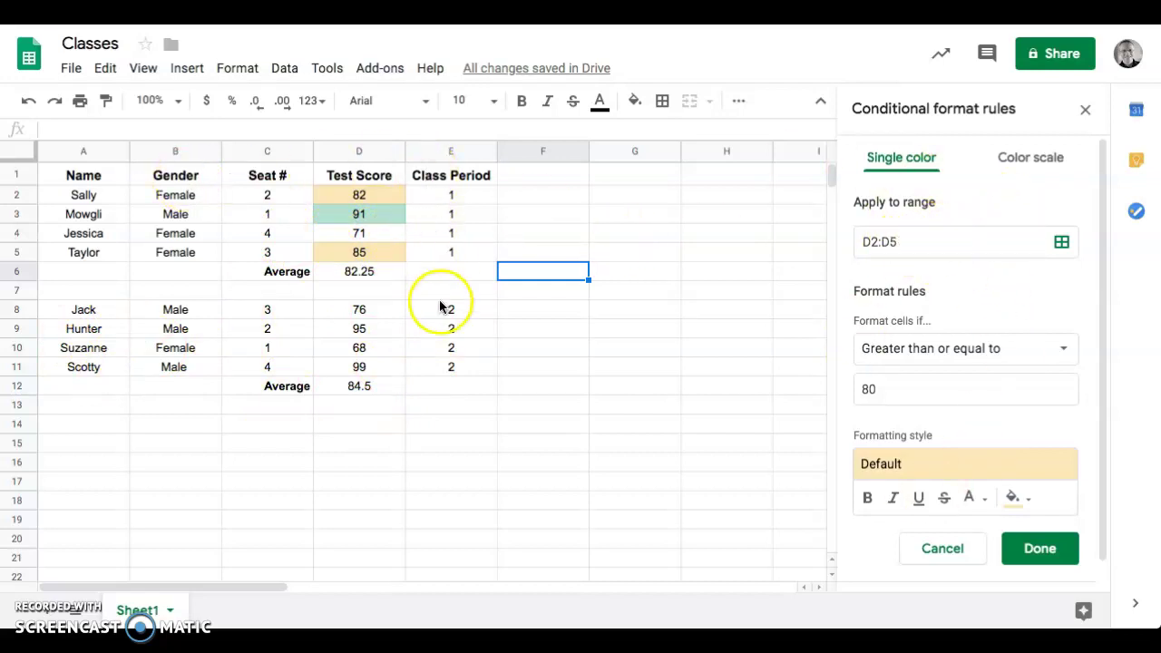
pyautogui.click(372, 271)
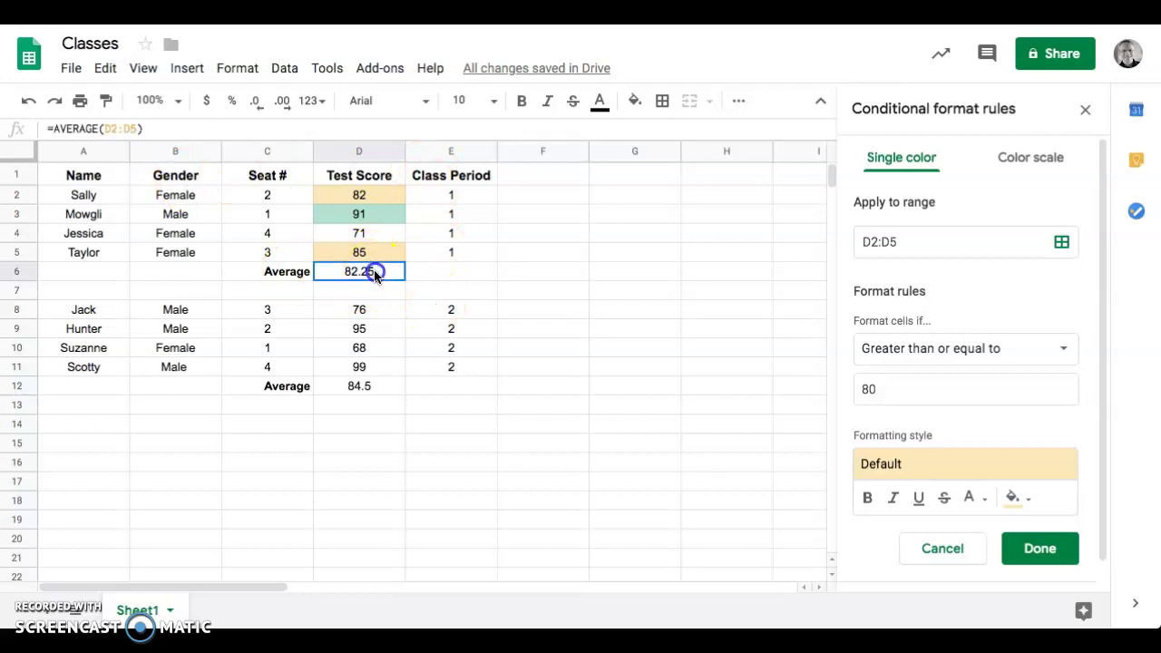